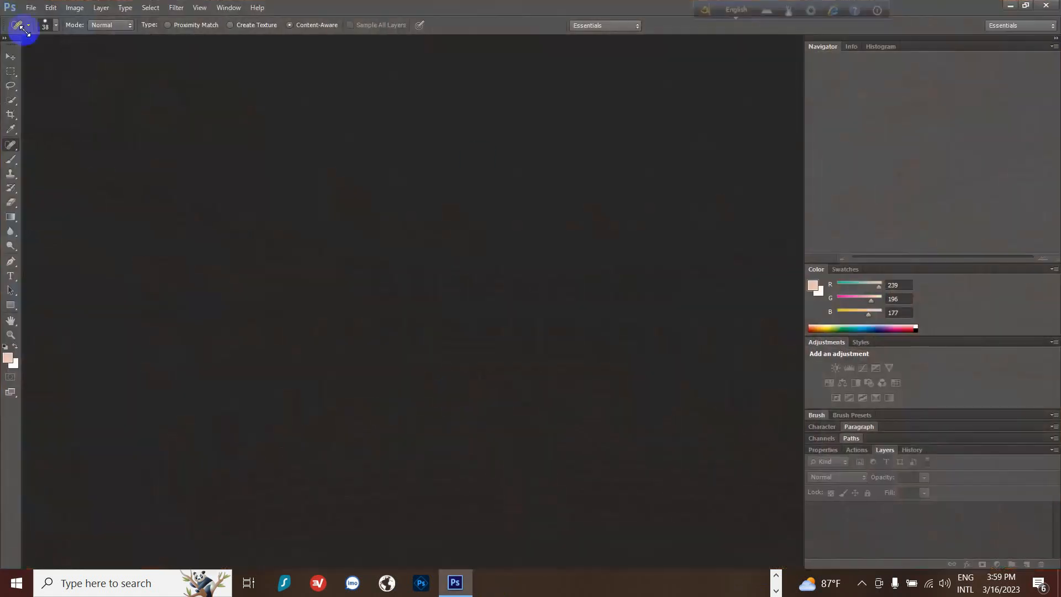
pyautogui.click(31, 8)
pyautogui.click(44, 35)
pyautogui.click(470, 176)
pyautogui.click(699, 449)
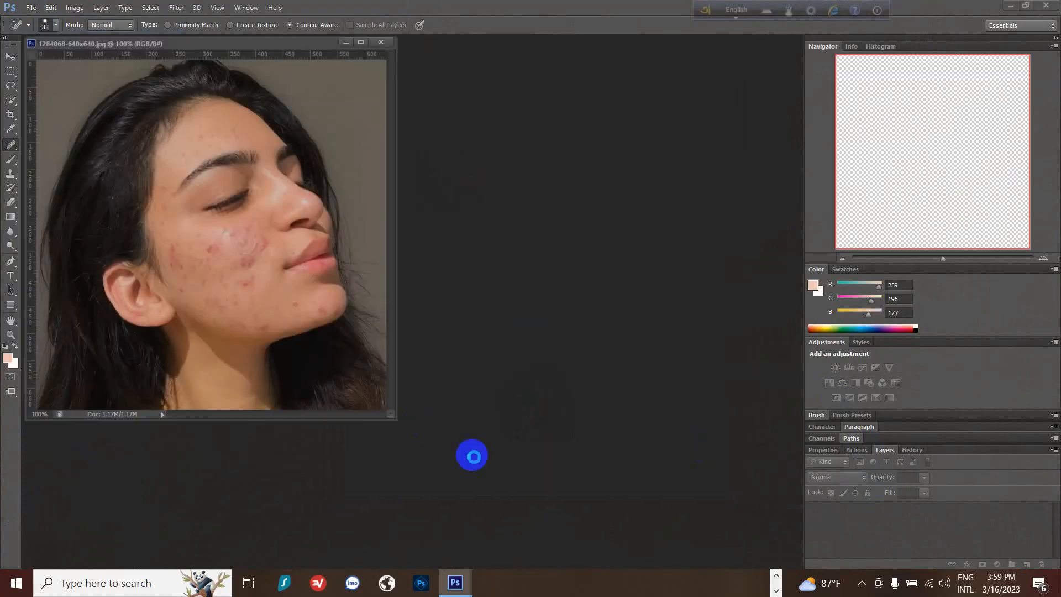
pyautogui.click(166, 119)
pyautogui.click(185, 306)
# Step: Duplicate the Background layer as Background copy
pyautogui.rightClick(886, 513)
pyautogui.click(914, 400)
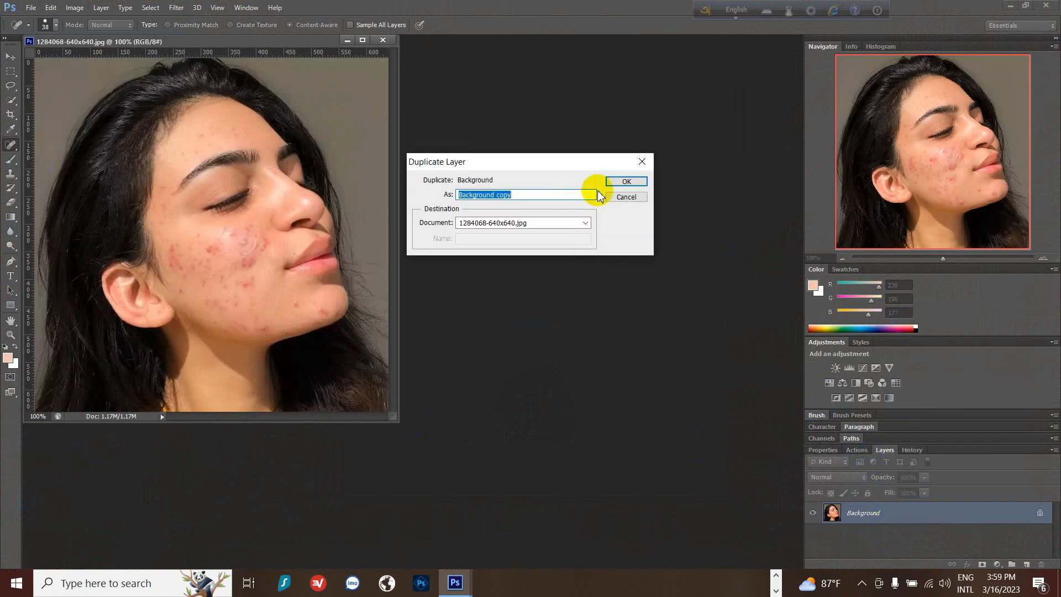
pyautogui.click(621, 187)
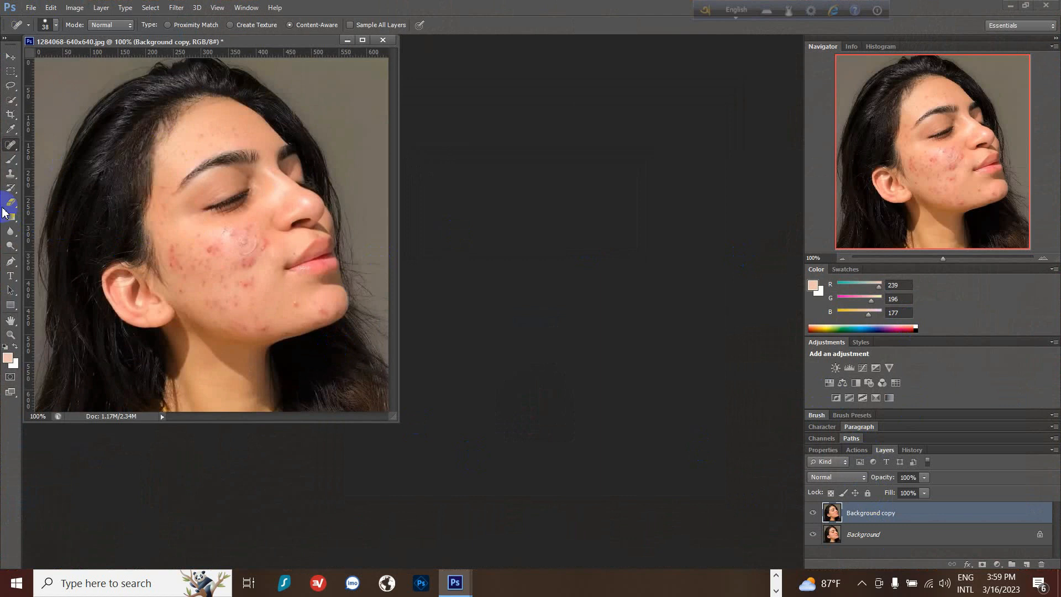
# Step: Remove the acne spots on the upper cheek below the closed eye with the Spot Healing Brush Tool
pyautogui.rightClick(11, 145)
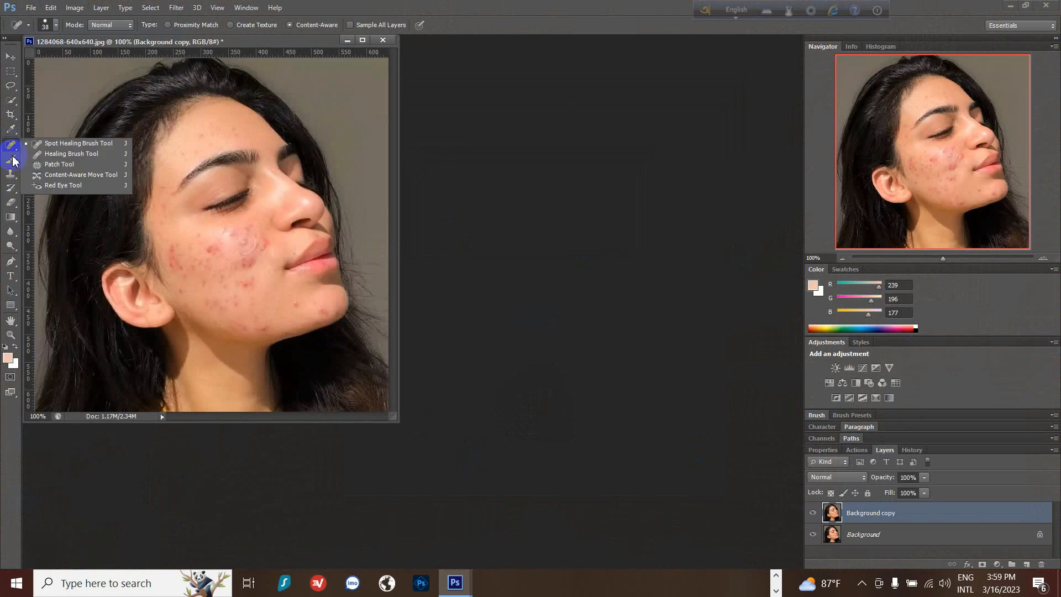
pyautogui.click(81, 144)
pyautogui.click(214, 242)
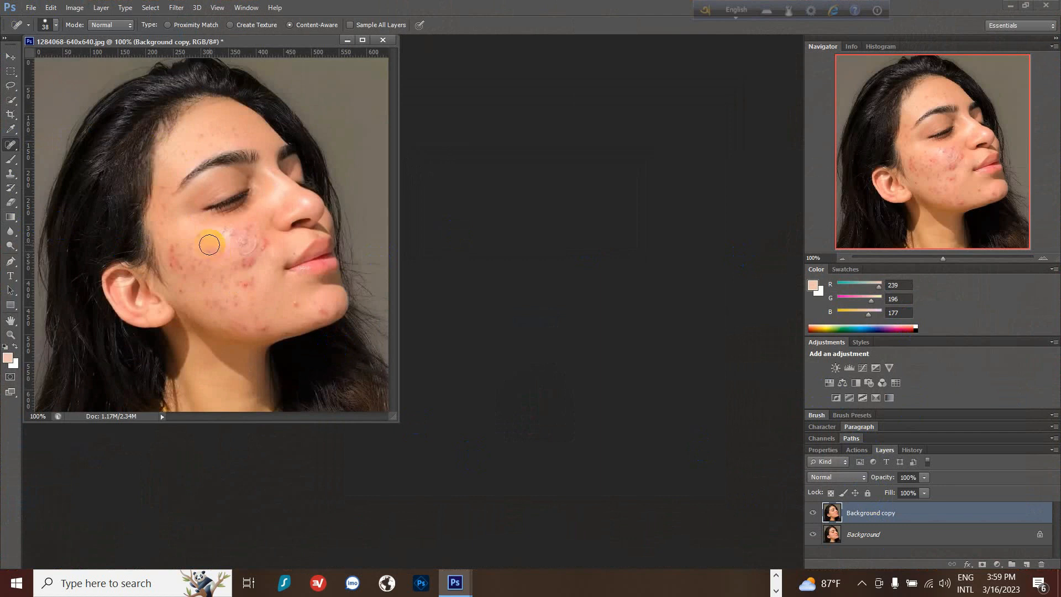
pyautogui.click(218, 247)
pyautogui.click(230, 233)
pyautogui.click(245, 232)
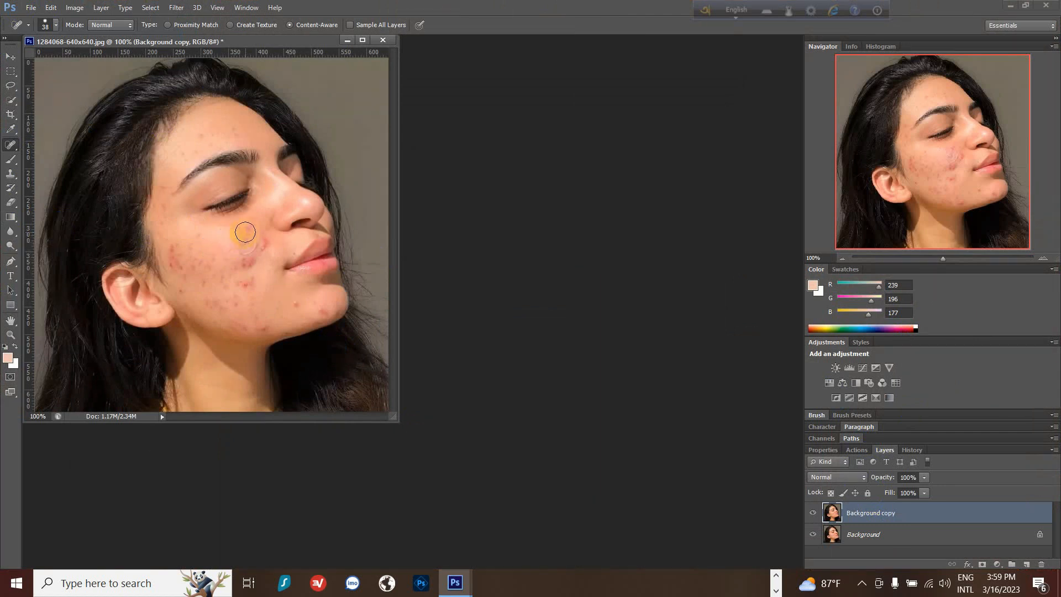
# Step: Heal the cluster of red blemishes on the cheek beside the nose
pyautogui.click(254, 239)
pyautogui.click(266, 247)
pyautogui.click(258, 237)
pyautogui.click(249, 259)
pyautogui.click(246, 248)
pyautogui.click(269, 242)
# Step: Heal the spots on the middle of the cheek and retouch the patch between the cheek and nostril
pyautogui.click(254, 279)
pyautogui.click(244, 286)
pyautogui.click(230, 276)
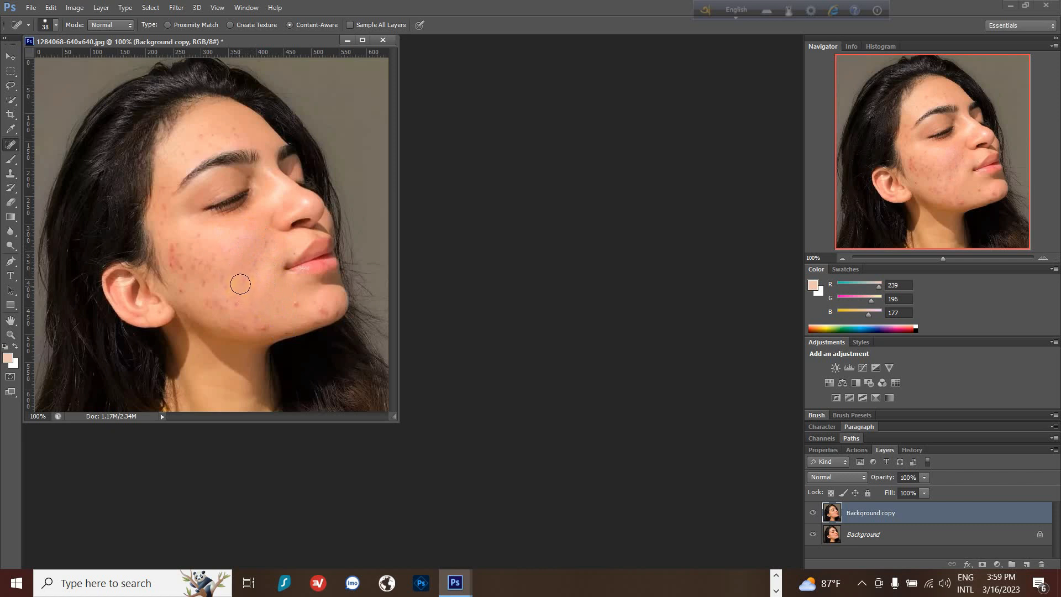
pyautogui.click(247, 264)
pyautogui.click(281, 331)
pyautogui.click(251, 281)
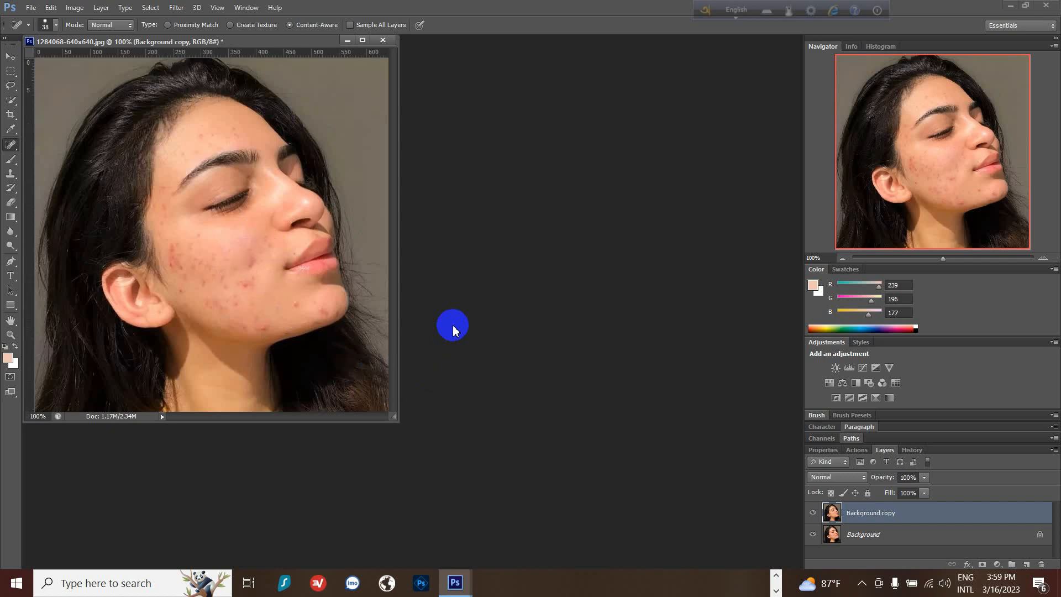
pyautogui.click(255, 260)
pyautogui.moveTo(259, 241); pyautogui.dragTo(274, 245)
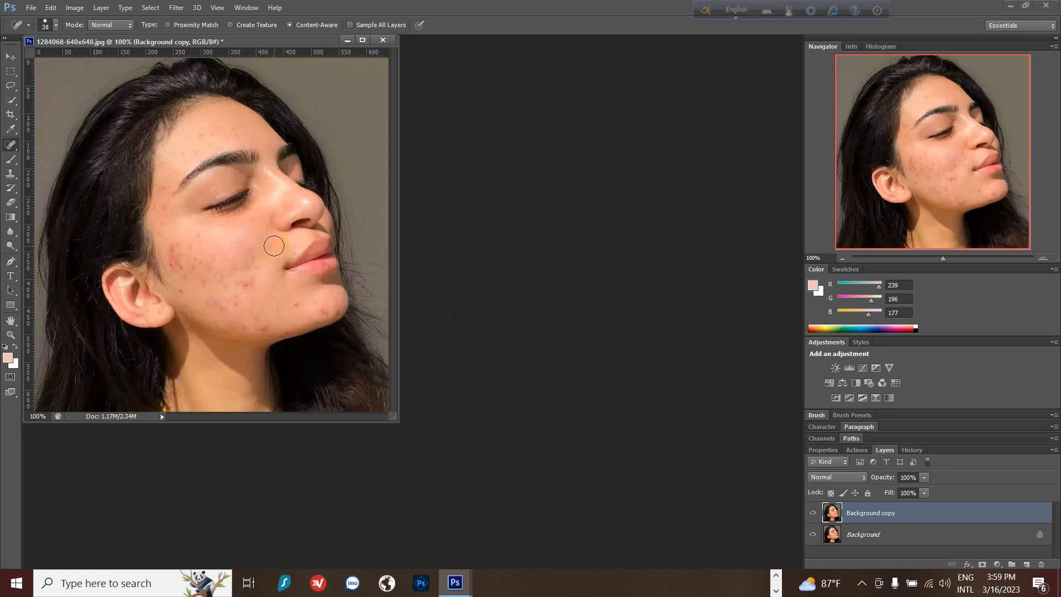
# Step: Heal the red patches in front of the ear and the spots across the lower and middle cheek
pyautogui.click(175, 254)
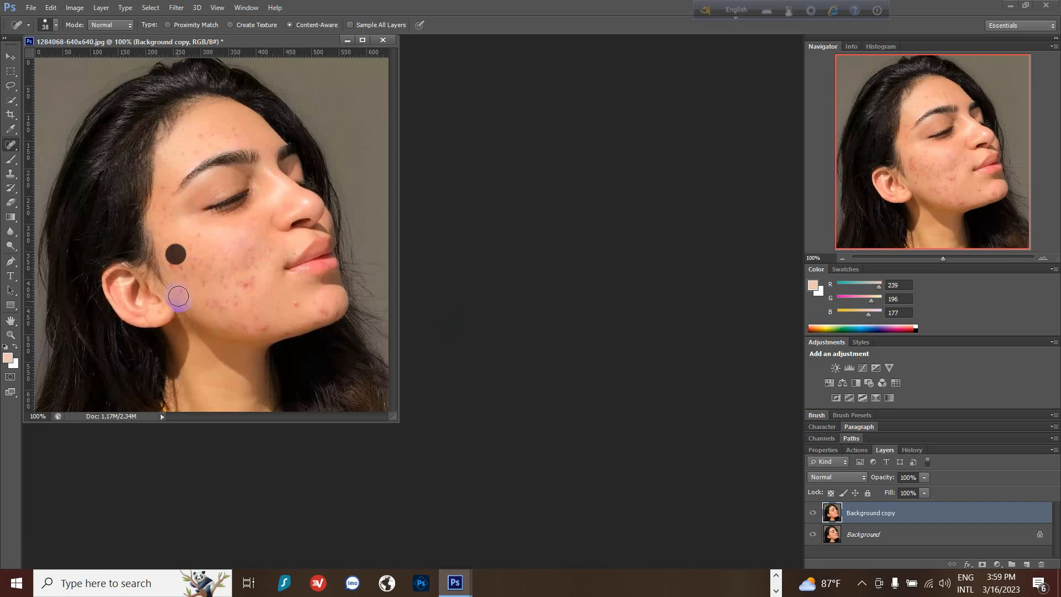
pyautogui.click(186, 274)
pyautogui.click(187, 295)
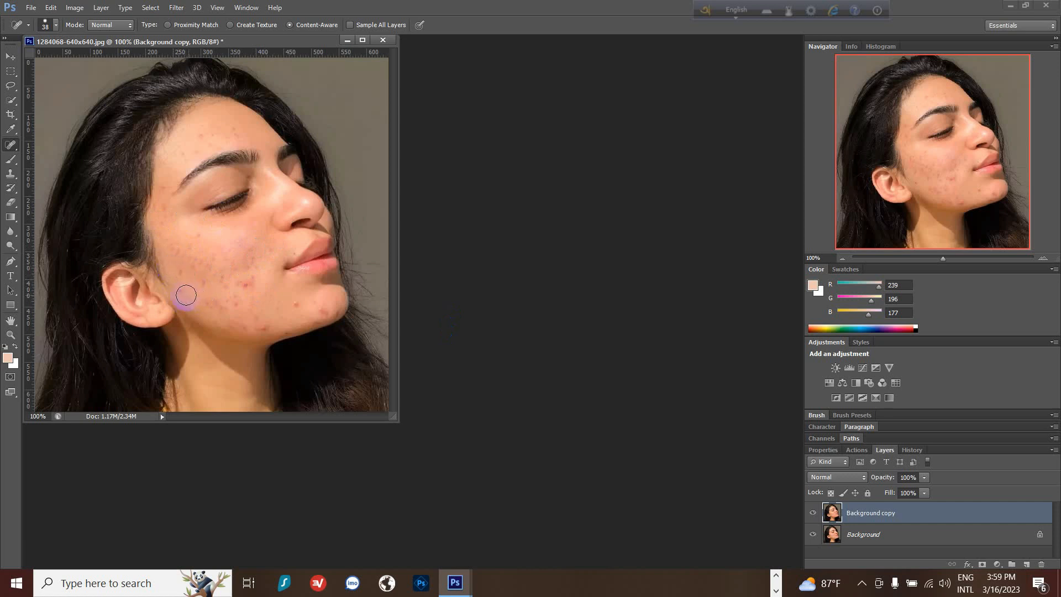
pyautogui.click(200, 283)
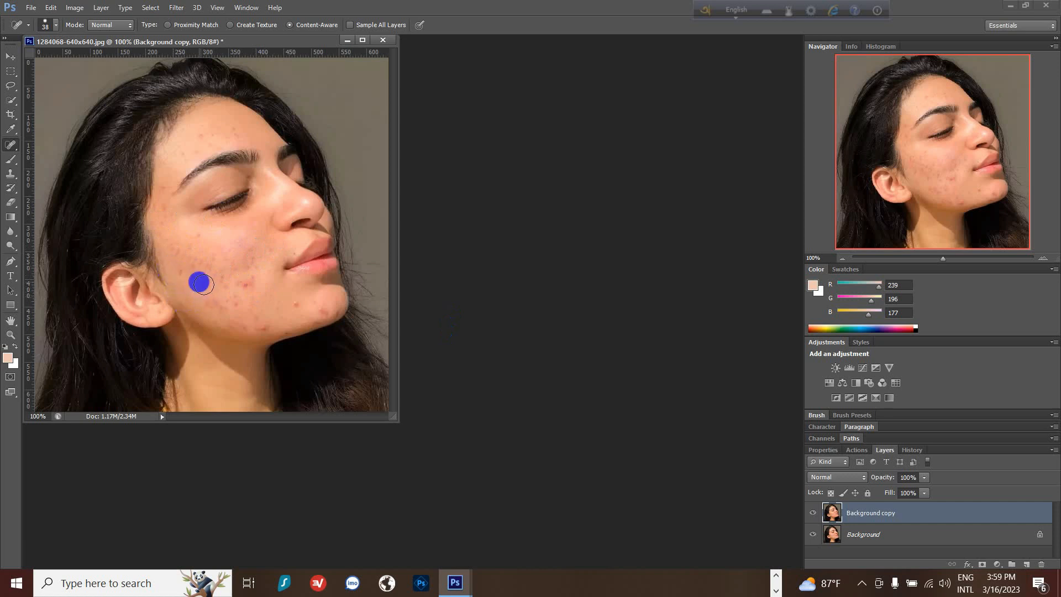
pyautogui.click(219, 283)
pyautogui.click(239, 321)
pyautogui.click(203, 290)
pyautogui.click(247, 297)
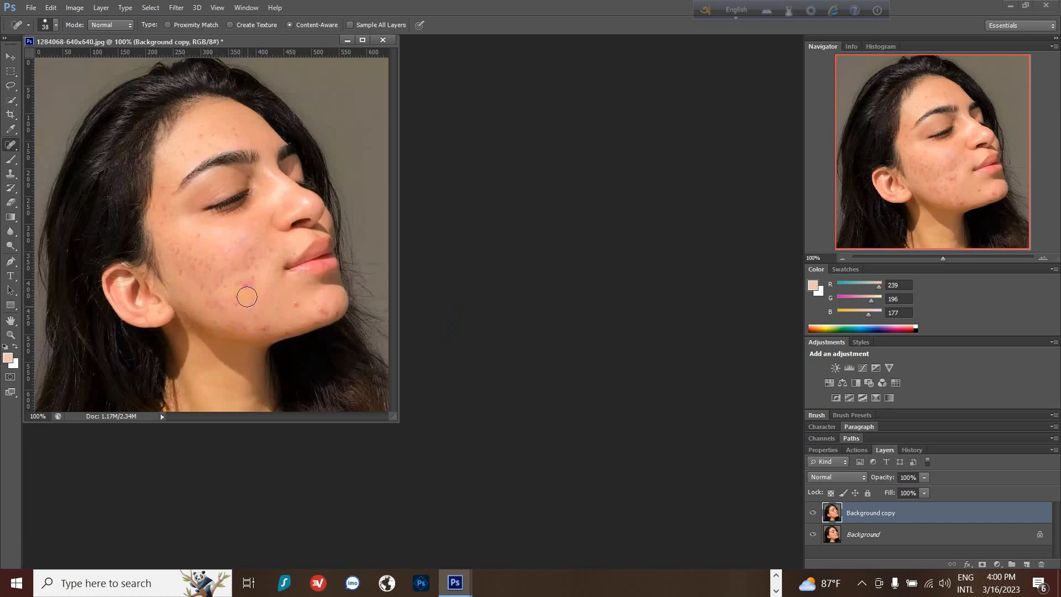
pyautogui.click(251, 277)
pyautogui.click(254, 261)
# Step: Heal the blemishes on the temple and the spots on the forehead above the eyebrow
pyautogui.click(149, 219)
pyautogui.click(163, 209)
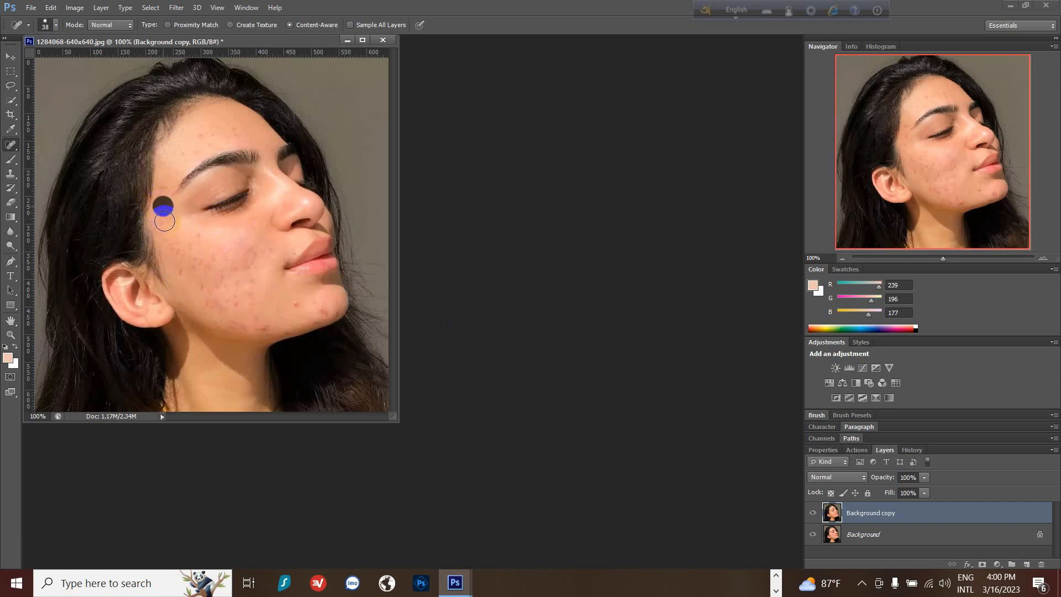
pyautogui.click(164, 212)
pyautogui.click(163, 186)
pyautogui.click(200, 144)
pyautogui.click(200, 137)
pyautogui.click(244, 165)
pyautogui.click(223, 145)
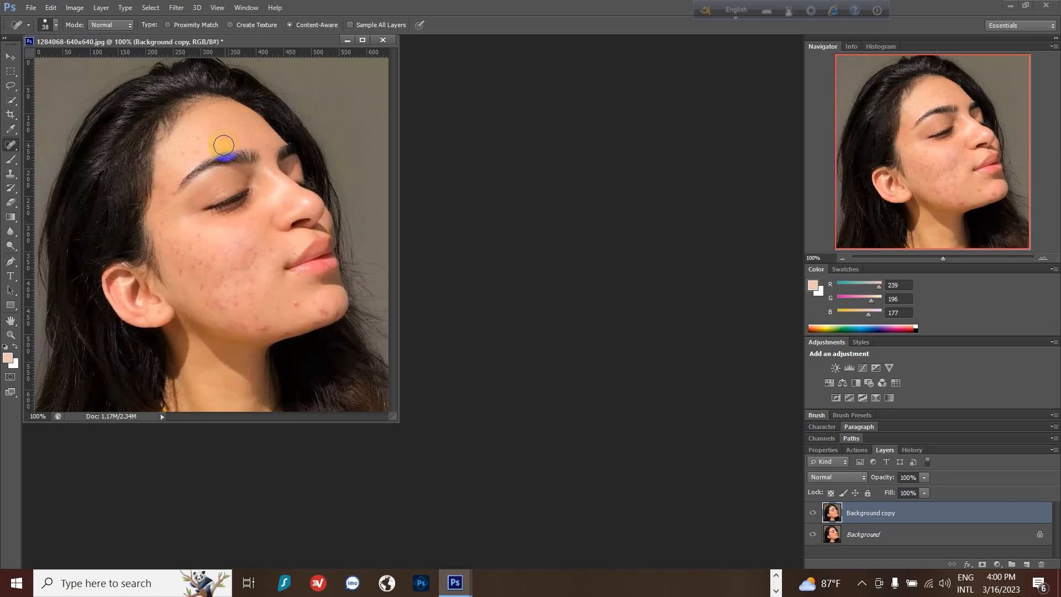
# Step: Remove the spots on the chin and along the jawline with healing dabs
pyautogui.click(184, 361)
pyautogui.click(304, 311)
pyautogui.click(328, 327)
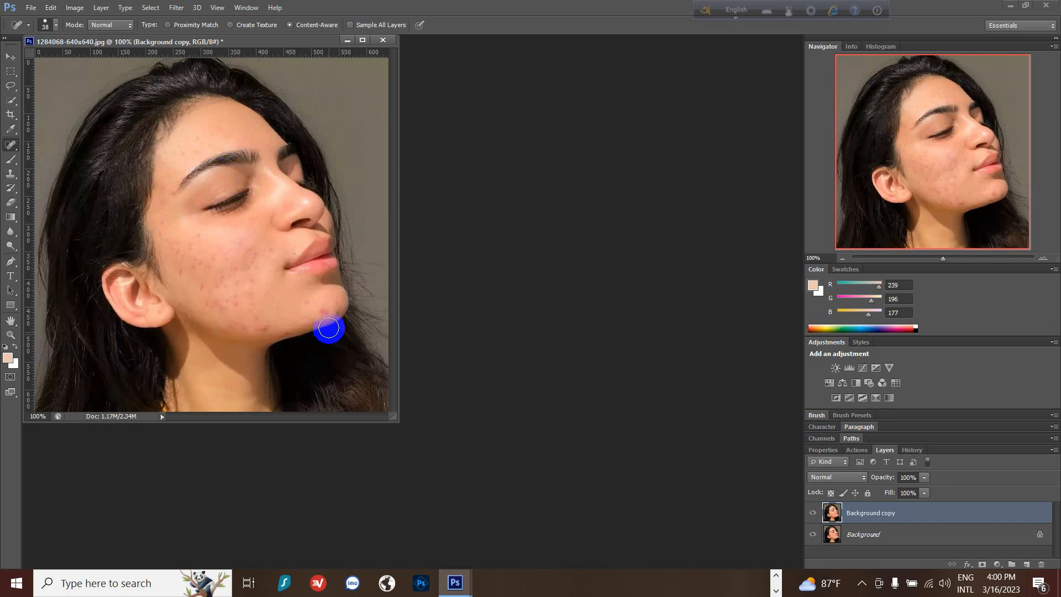
pyautogui.click(320, 310)
pyautogui.click(334, 314)
pyautogui.click(307, 302)
pyautogui.click(271, 340)
pyautogui.click(269, 328)
pyautogui.click(239, 328)
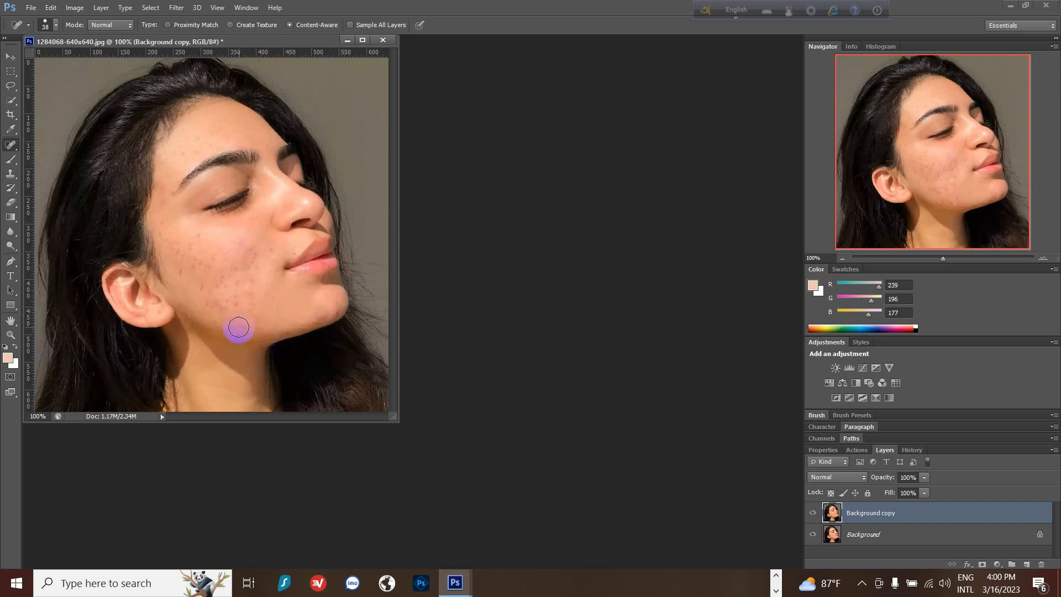
# Step: Heal the row of remaining spots on the lower cheek above the jaw
pyautogui.click(247, 298)
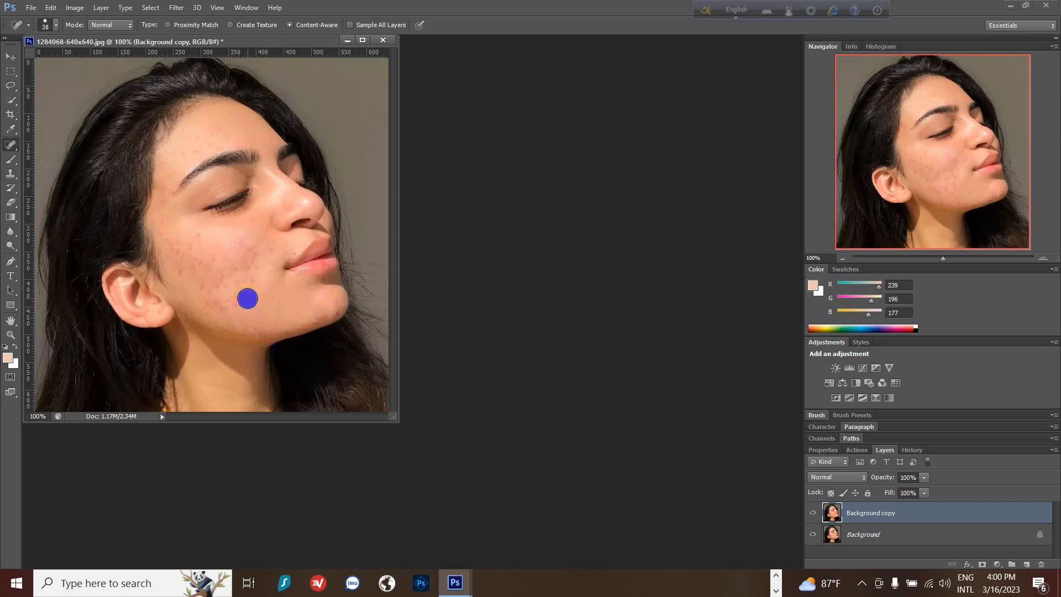
pyautogui.click(234, 301)
pyautogui.click(220, 305)
pyautogui.click(208, 306)
# Step: Heal the remaining blemishes on the outer cheek between the ear and the eye
pyautogui.click(186, 272)
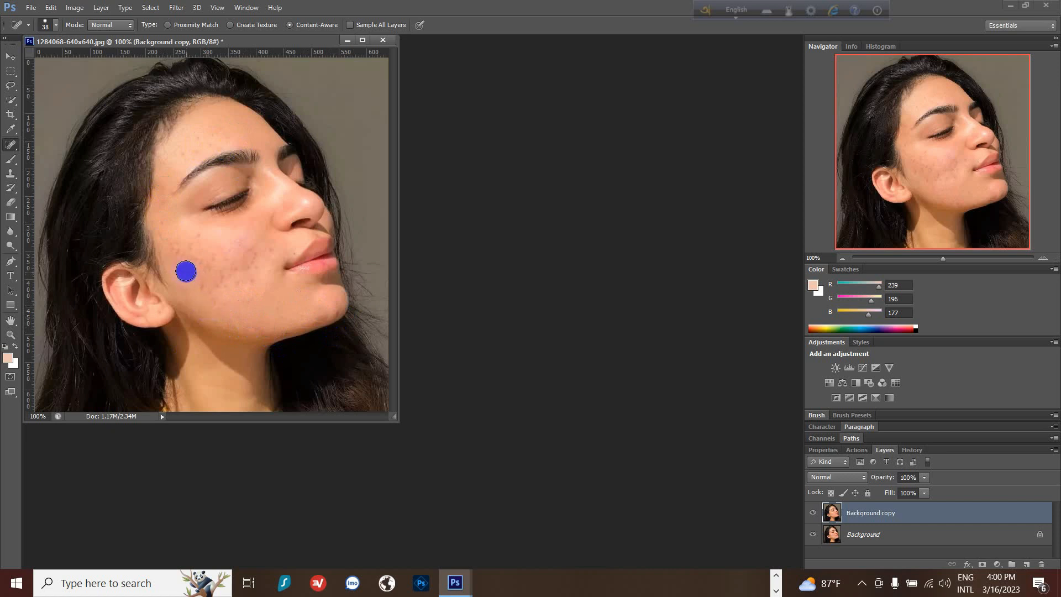
pyautogui.click(188, 255)
pyautogui.click(199, 254)
pyautogui.click(207, 263)
pyautogui.click(194, 237)
pyautogui.click(194, 241)
pyautogui.click(201, 235)
# Step: Heal the leftover marks on the lower cheek and beside the corner of the mouth
pyautogui.click(230, 277)
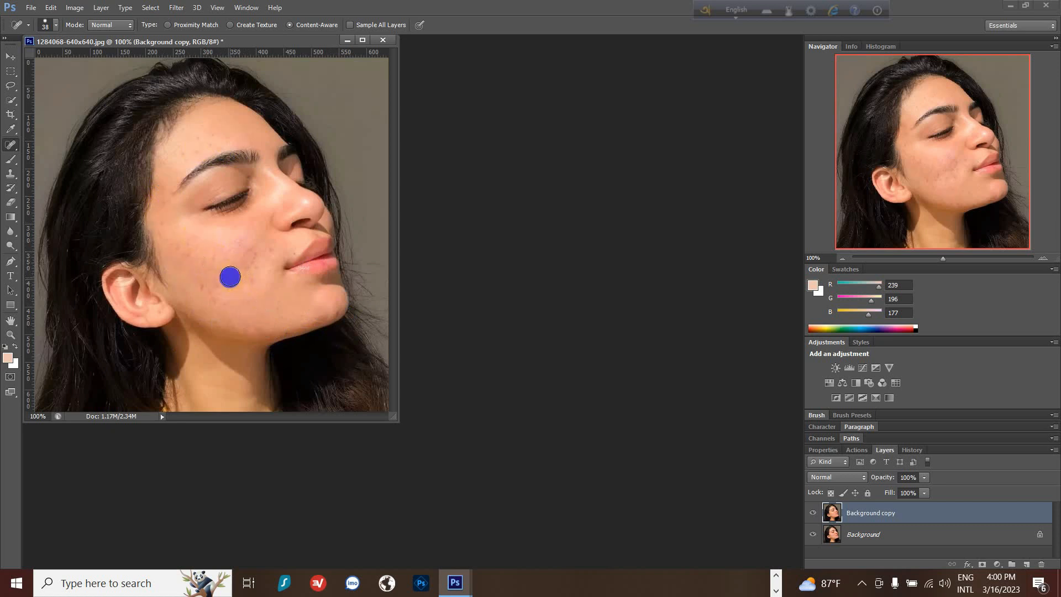
pyautogui.click(208, 288)
pyautogui.click(213, 300)
pyautogui.click(360, 263)
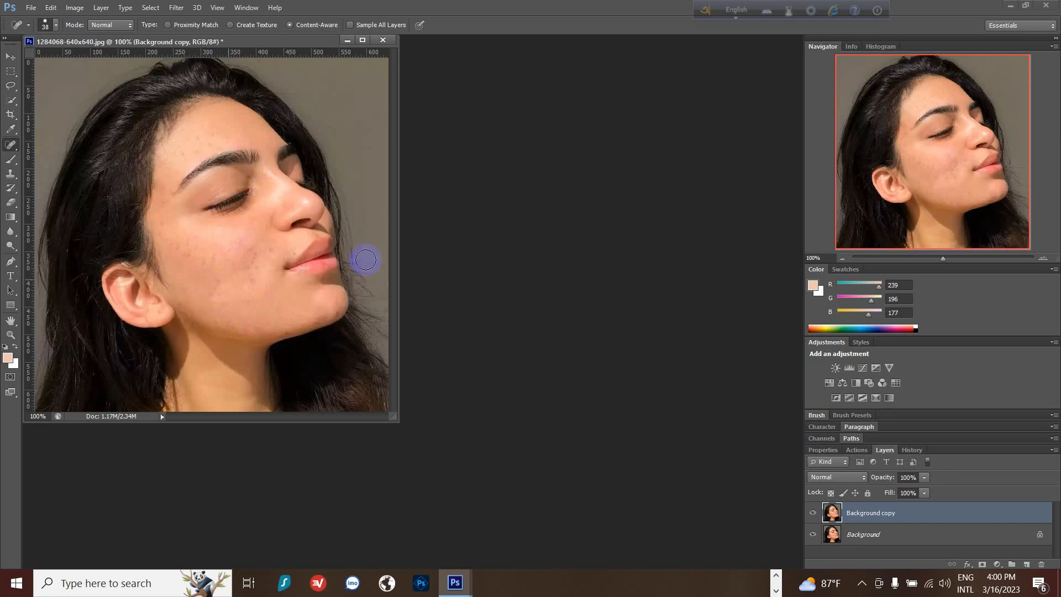
pyautogui.click(277, 251)
pyautogui.click(251, 278)
pyautogui.click(254, 269)
pyautogui.click(287, 268)
# Step: Retouch the faint spots on the outer cheek and up along the temple
pyautogui.click(214, 264)
pyautogui.click(182, 254)
pyautogui.click(176, 247)
pyautogui.click(165, 238)
pyautogui.click(162, 220)
pyautogui.click(163, 202)
pyautogui.click(183, 254)
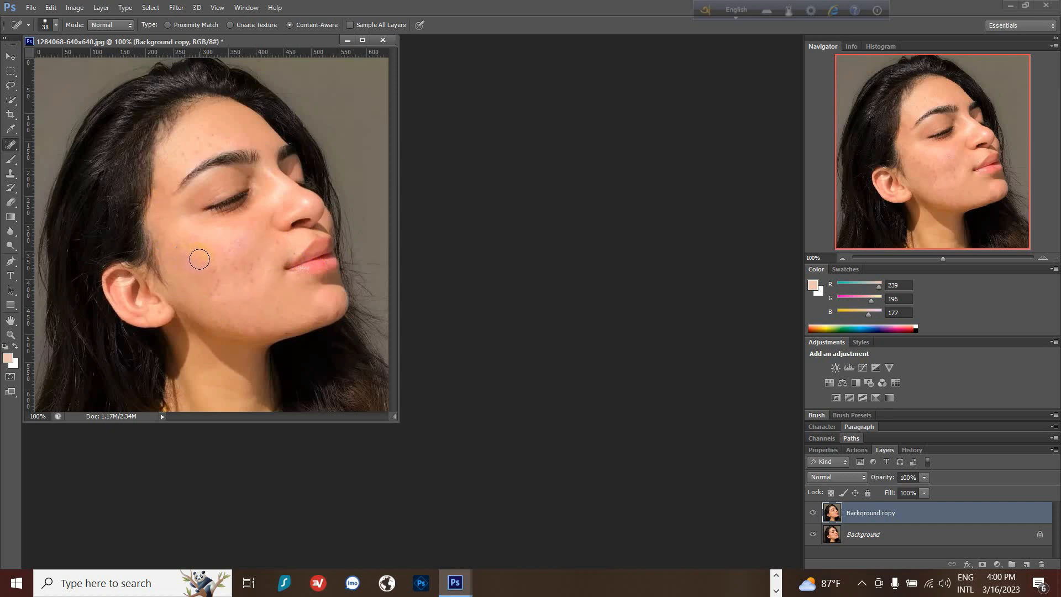
# Step: Smooth the skin with longer healing strokes across the outer cheek, beside the mouth and over the lower cheek
pyautogui.moveTo(177, 247); pyautogui.dragTo(214, 267)
pyautogui.moveTo(287, 267); pyautogui.dragTo(274, 261)
pyautogui.moveTo(215, 285); pyautogui.dragTo(255, 276)
# Step: Retouch the edge of the chin, the jawline and the forehead with the Spot Healing Brush
pyautogui.click(349, 351)
pyautogui.click(388, 304)
pyautogui.click(390, 343)
pyautogui.moveTo(350, 313); pyautogui.dragTo(335, 306)
pyautogui.click(355, 383)
pyautogui.click(254, 334)
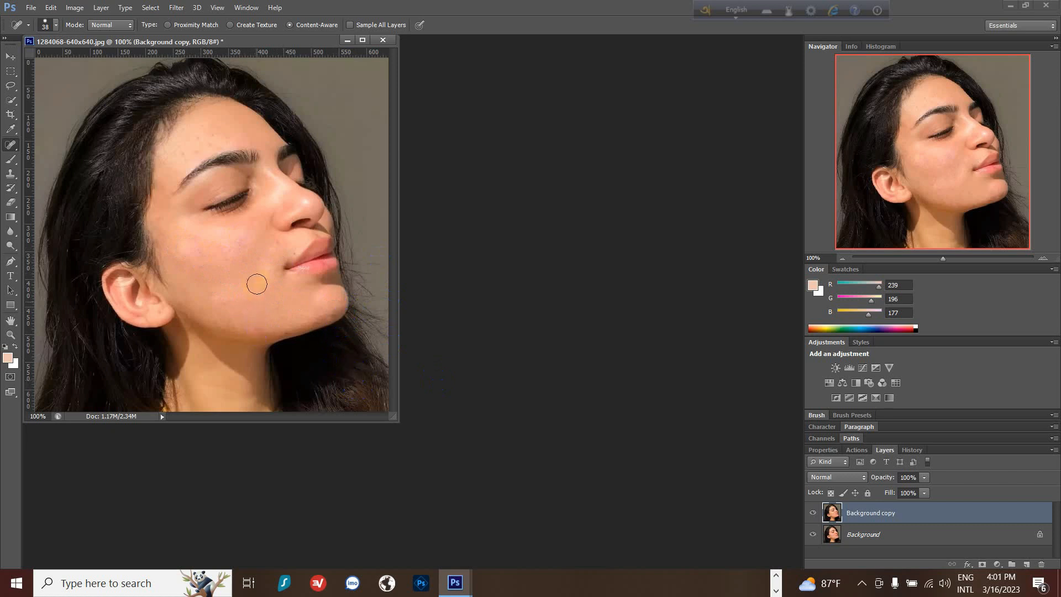
pyautogui.click(283, 354)
pyautogui.click(296, 163)
pyautogui.click(189, 161)
# Step: Check the foreground colour's hex code in the Color Picker, keep the colour and return to the Spot Healing Brush
pyautogui.click(13, 368)
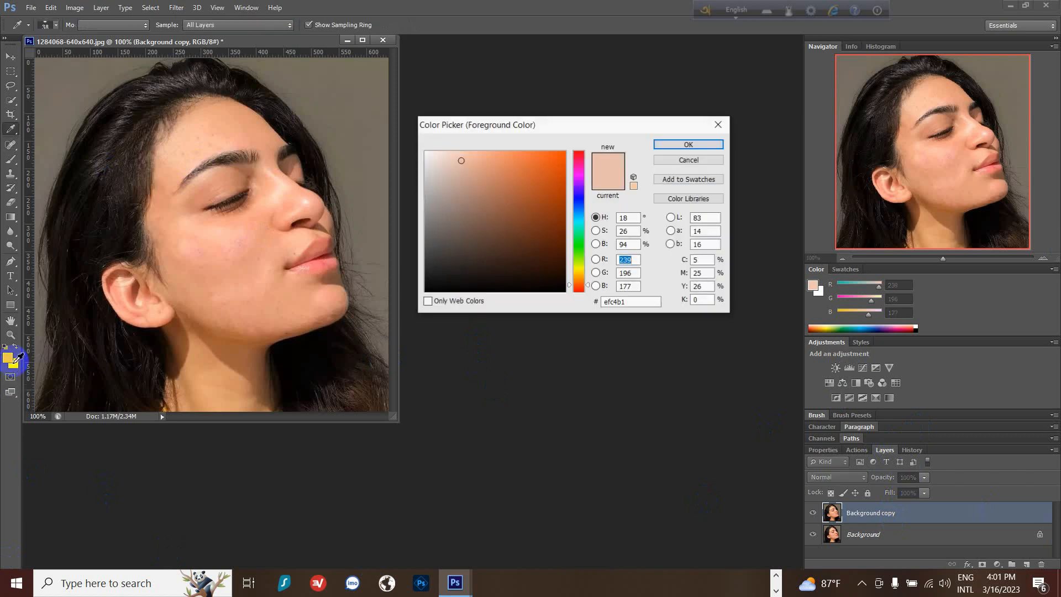
pyautogui.click(627, 302)
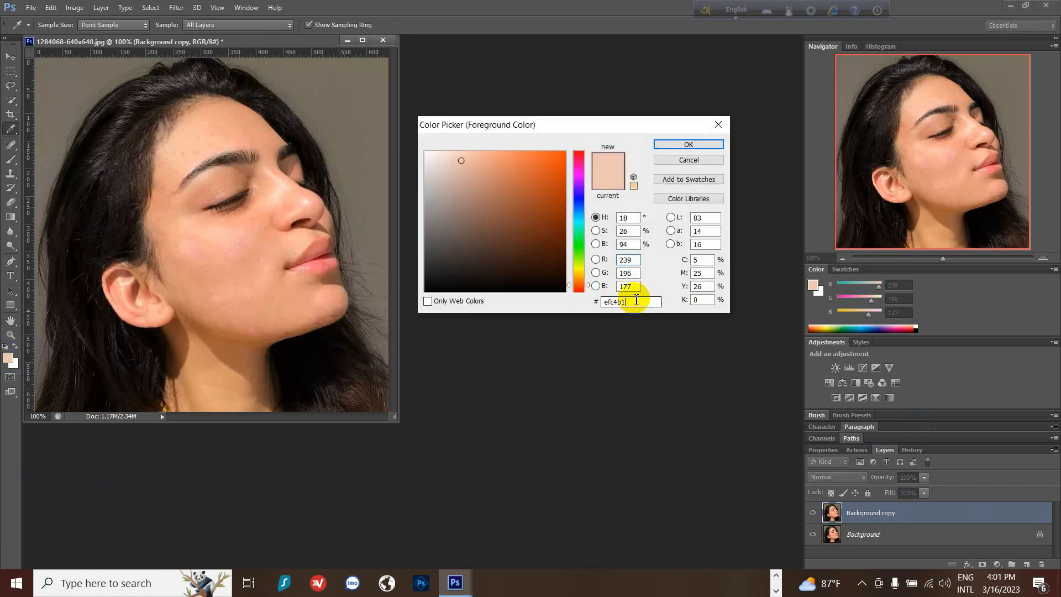
pyautogui.doubleClick(636, 302)
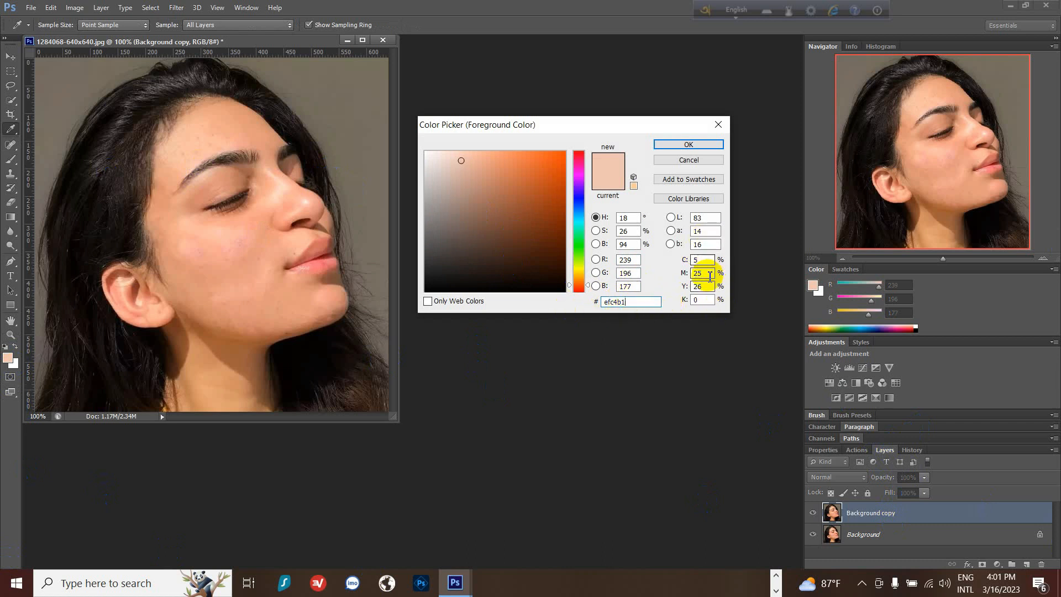
pyautogui.click(689, 146)
pyautogui.press('j')
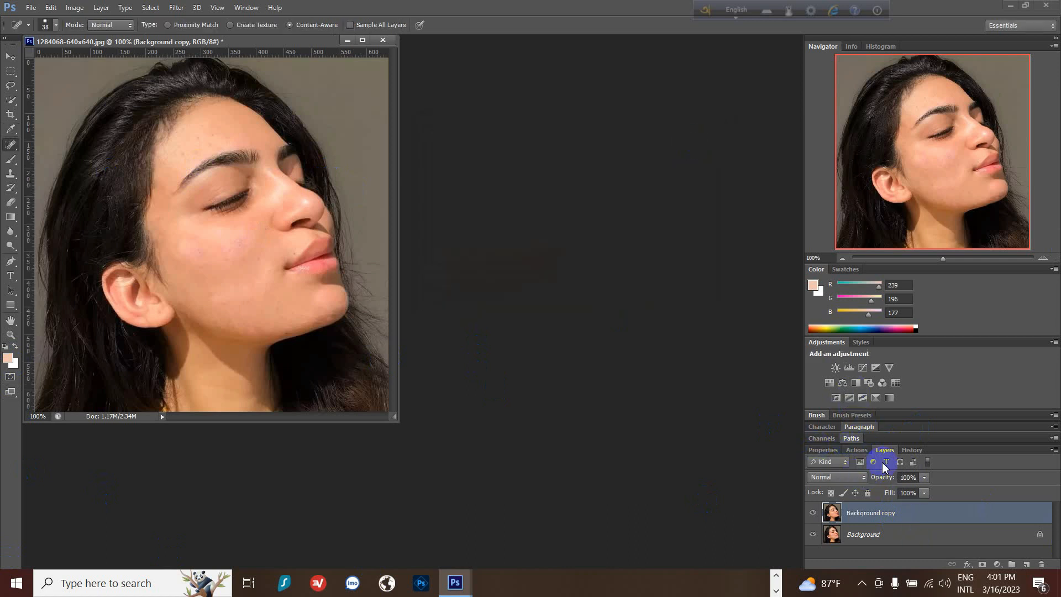
# Step: Try Linear Dodge (Add) on the Background copy layer at 29% and 100% opacity, and restore Normal blending
pyautogui.click(862, 480)
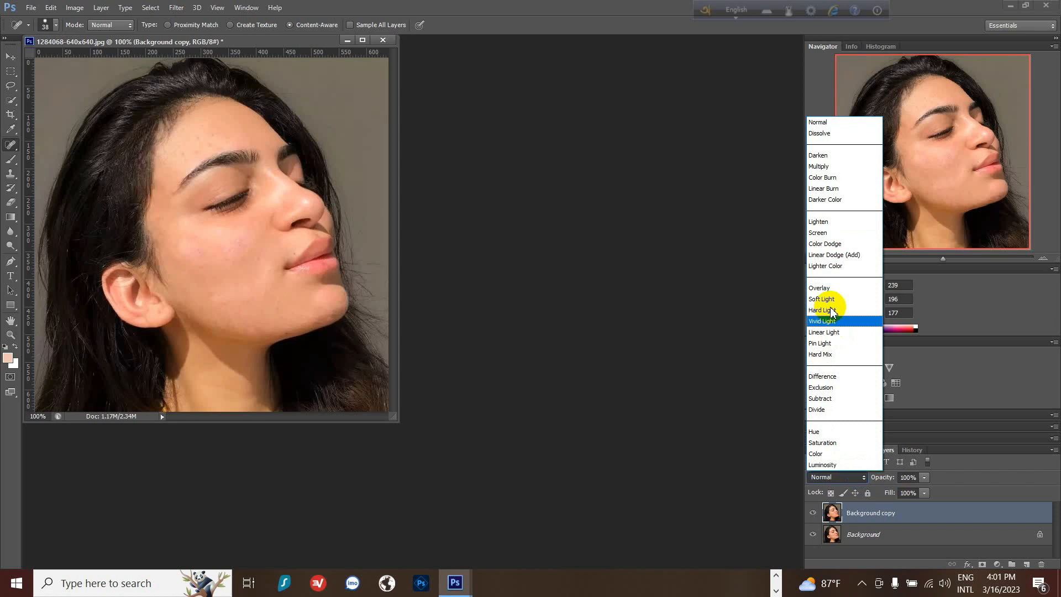
pyautogui.click(841, 256)
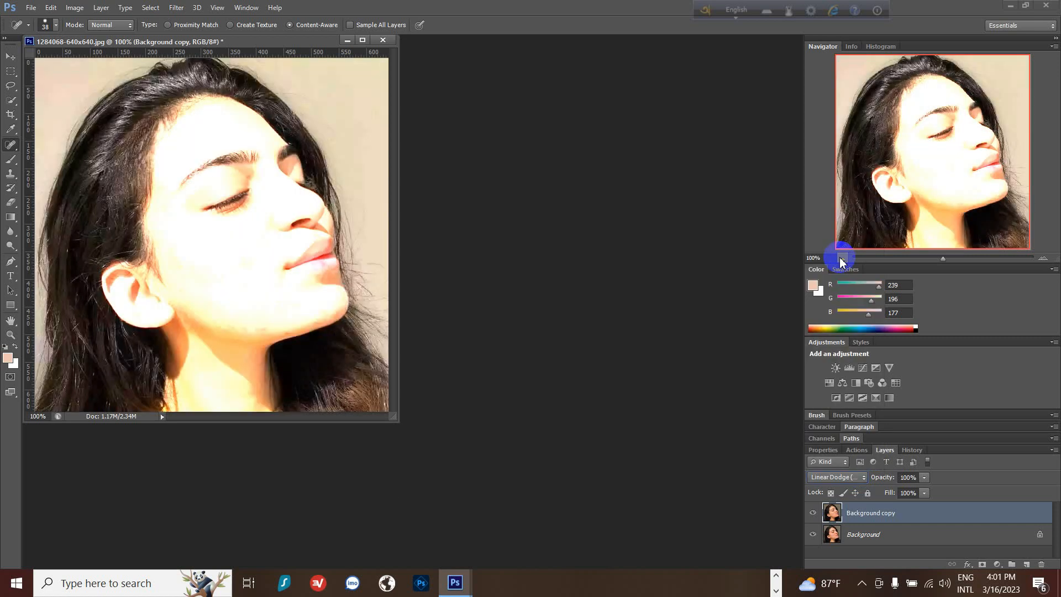
pyautogui.click(927, 483)
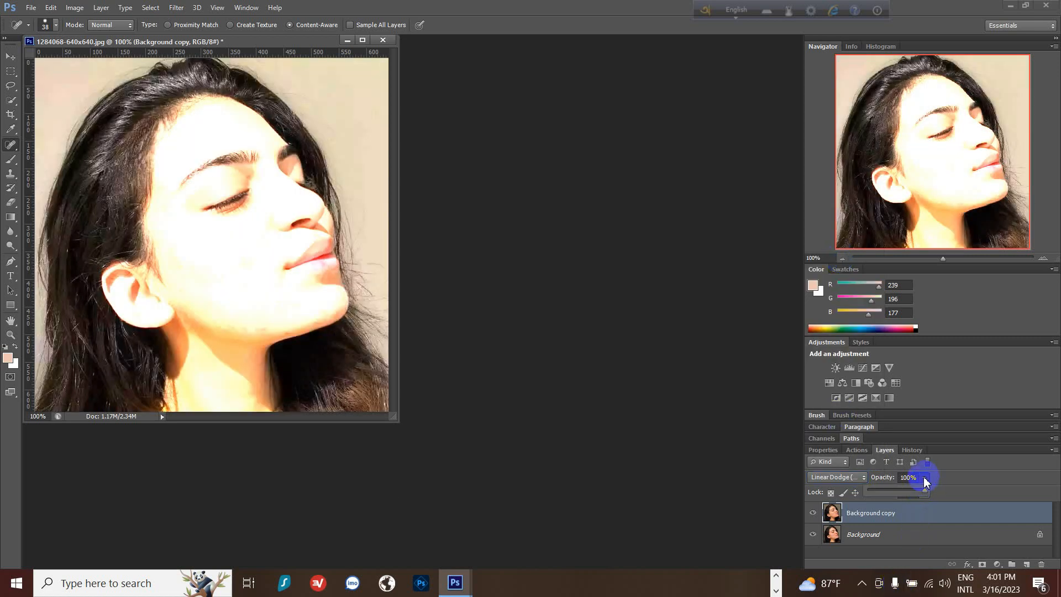
pyautogui.moveTo(921, 491); pyautogui.dragTo(885, 492)
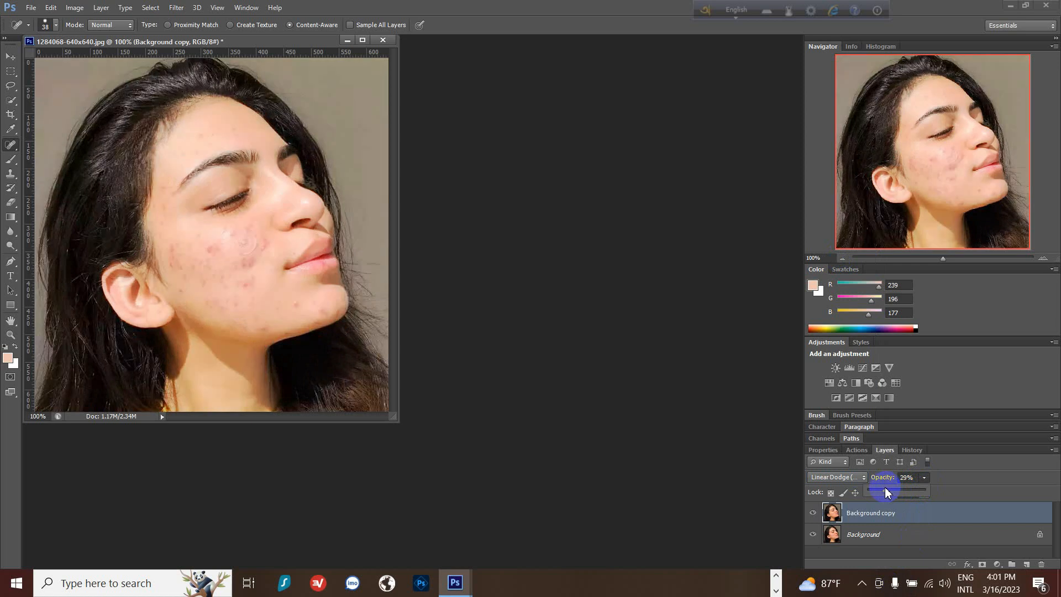
pyautogui.moveTo(915, 493); pyautogui.dragTo(928, 493)
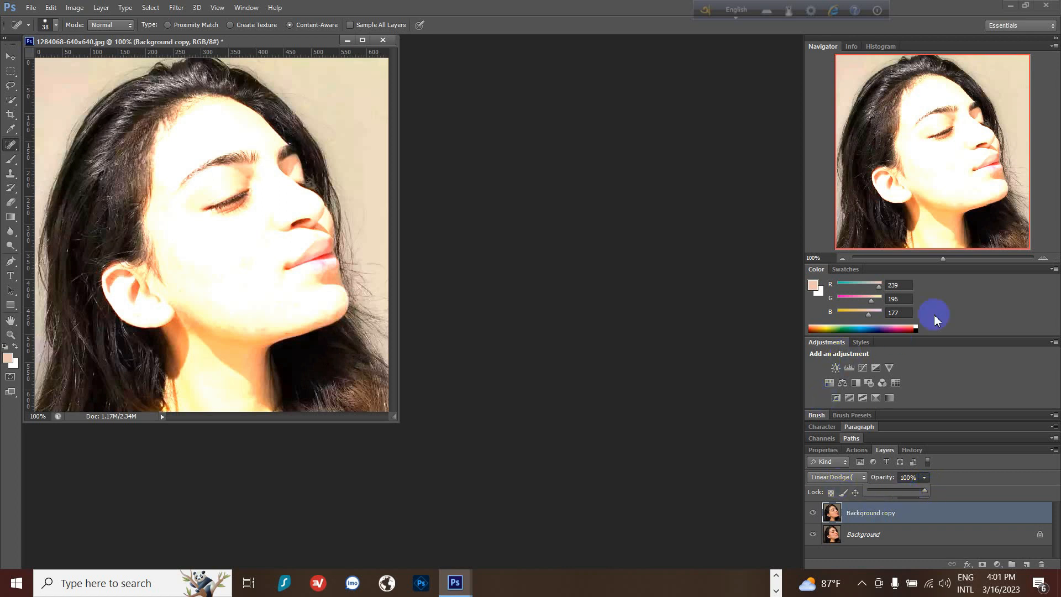
pyautogui.click(837, 479)
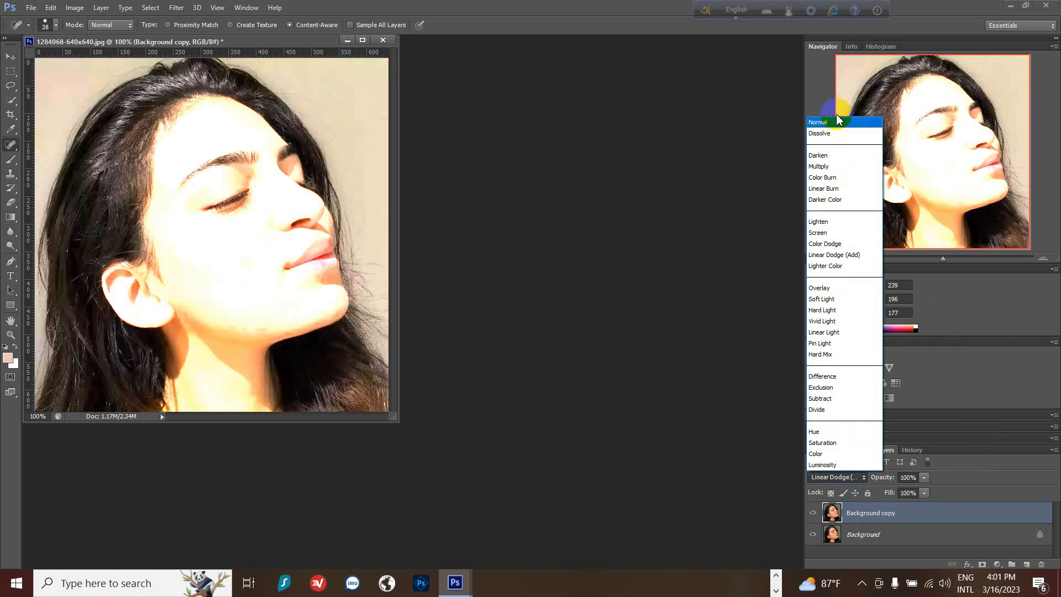
pyautogui.click(838, 123)
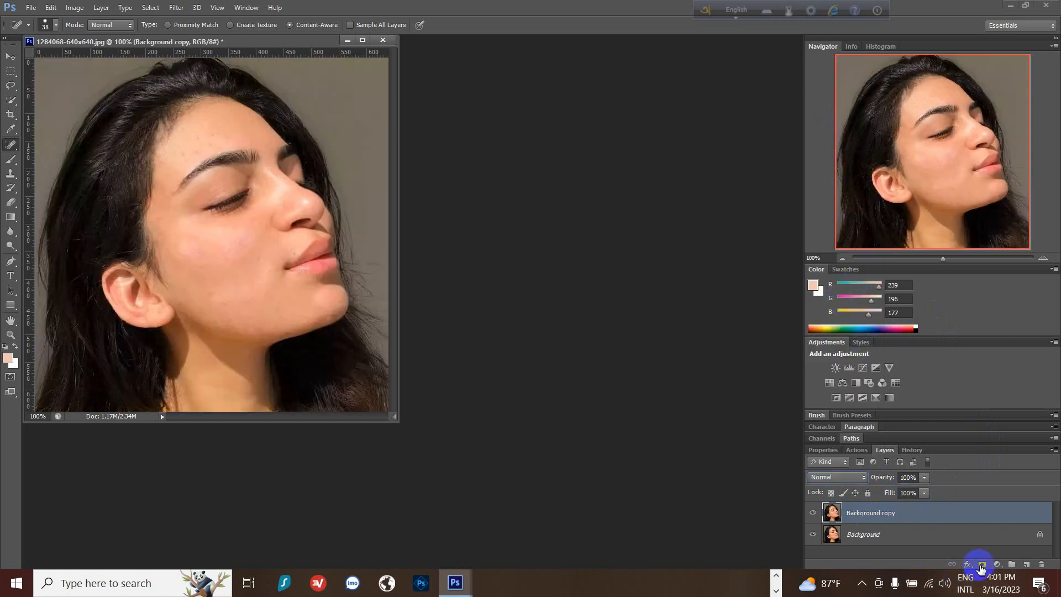
# Step: Duplicate the Background copy layer within the same document and set the duplicate's blend mode to Linear Dodge (Add)
pyautogui.rightClick(899, 515)
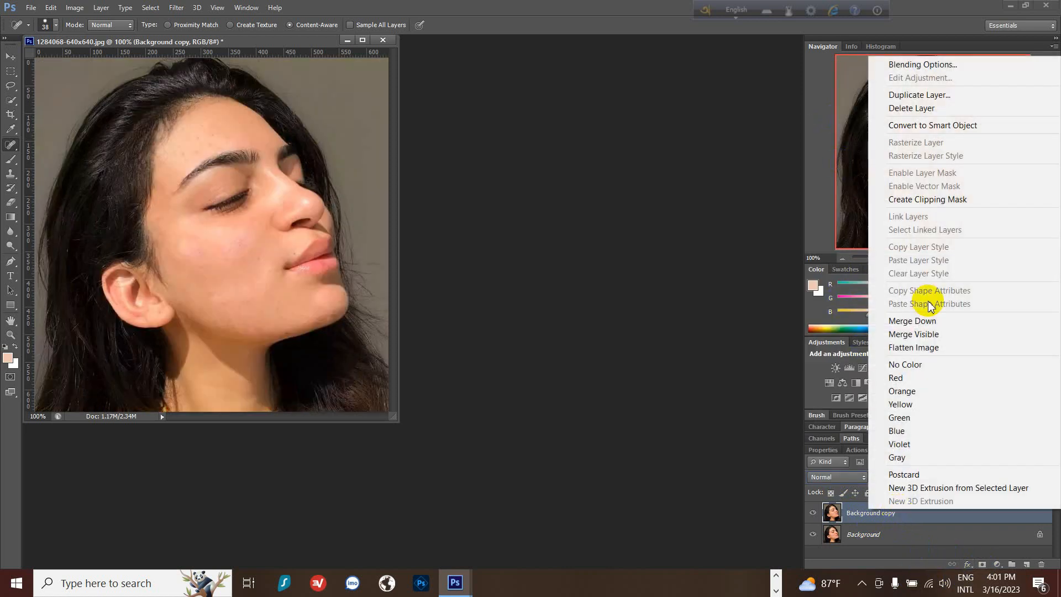
pyautogui.click(915, 95)
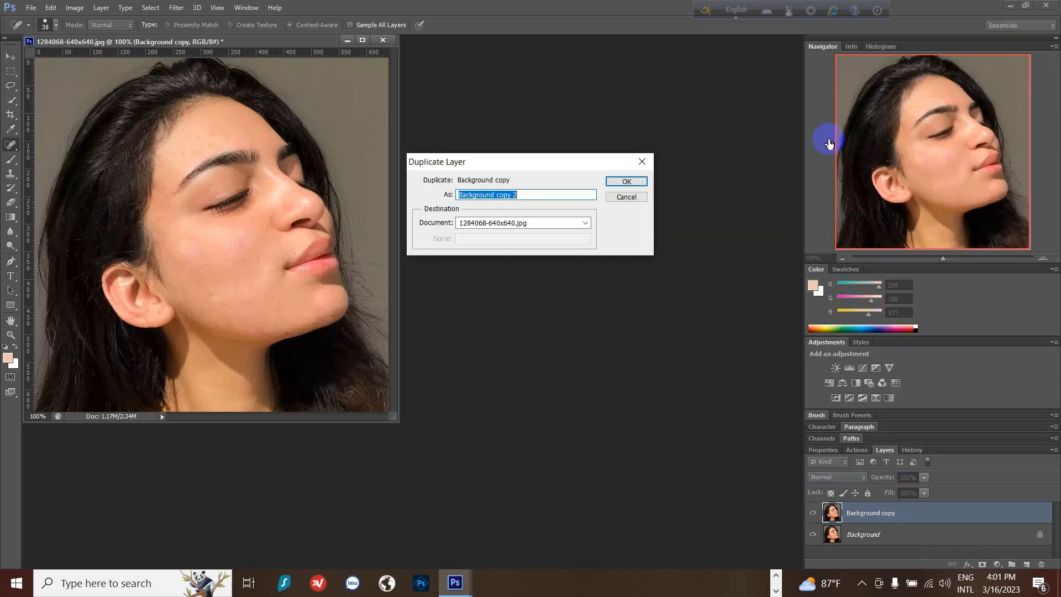
pyautogui.click(635, 183)
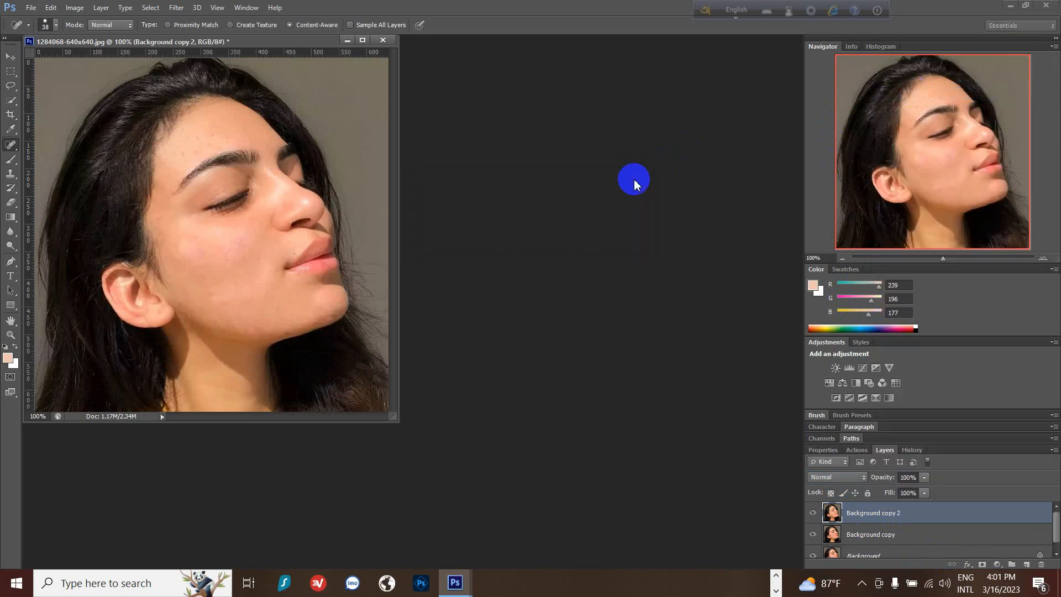
pyautogui.click(865, 478)
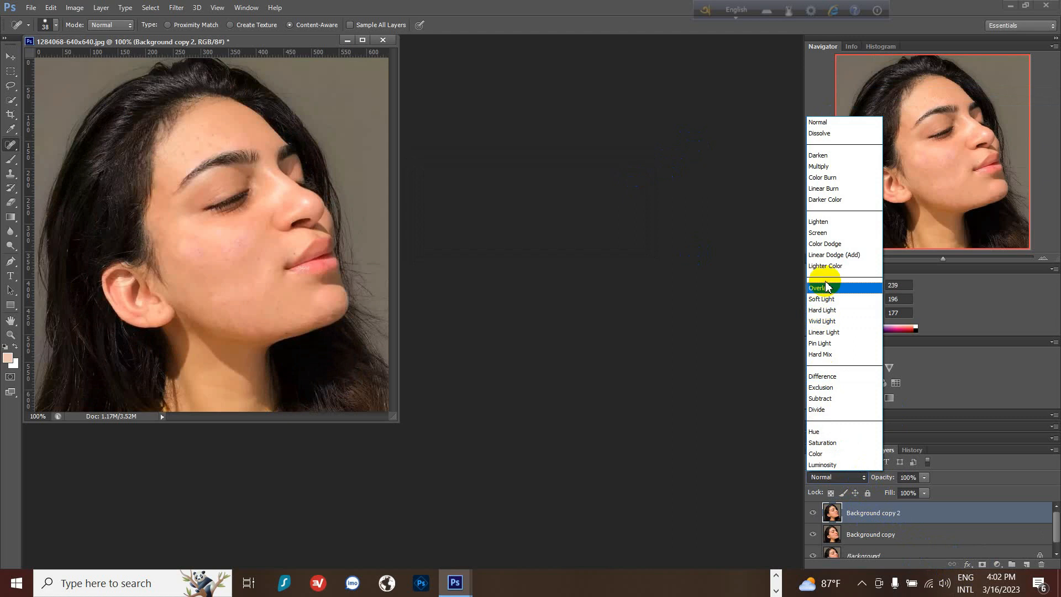
pyautogui.click(830, 257)
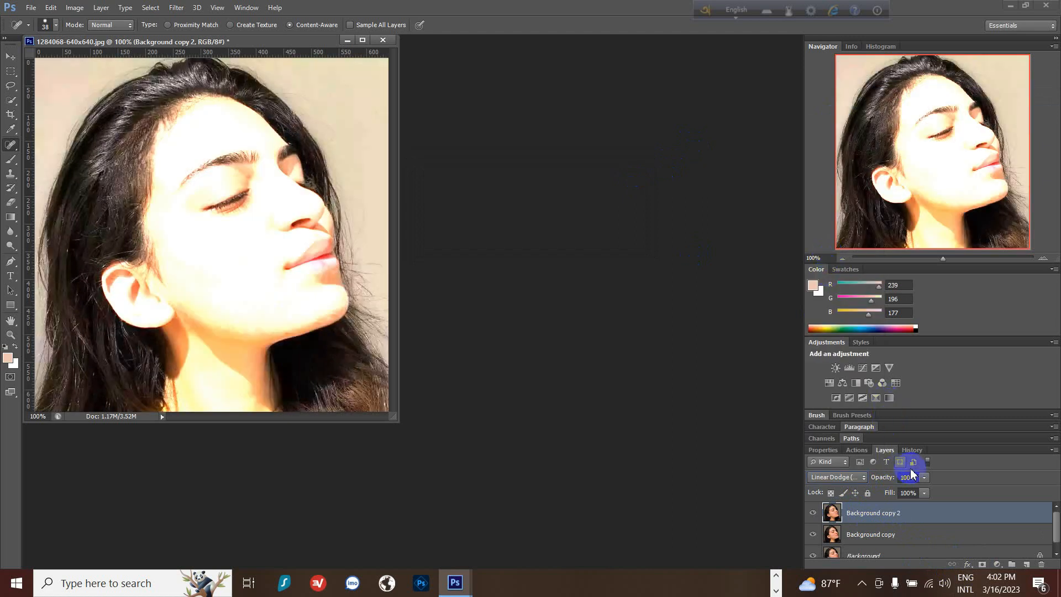
# Step: Reduce the new top layer's opacity to 36% and its fill to 64%
pyautogui.click(924, 479)
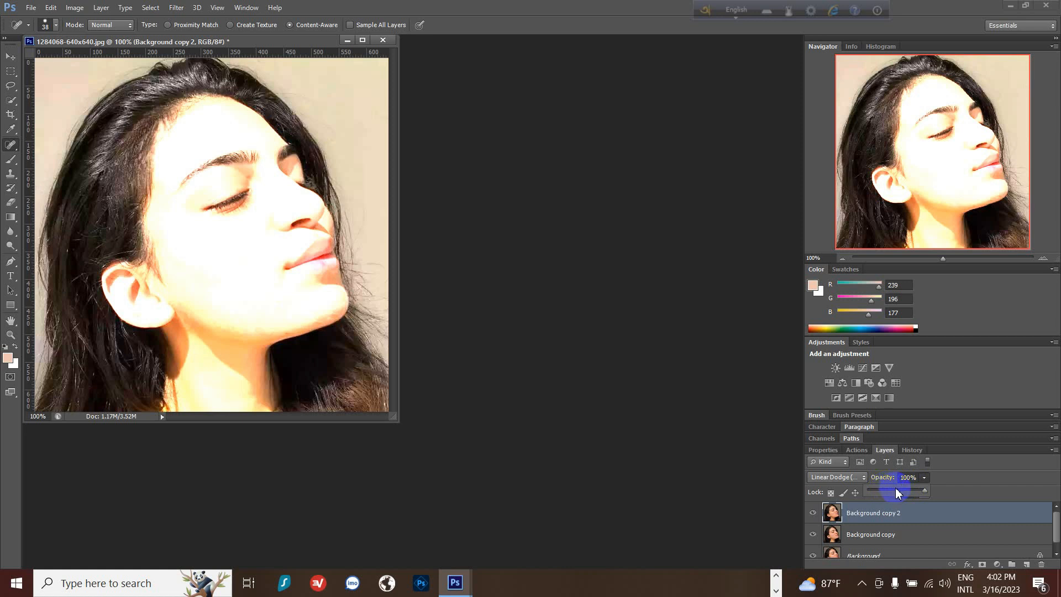
pyautogui.moveTo(893, 489); pyautogui.dragTo(885, 488)
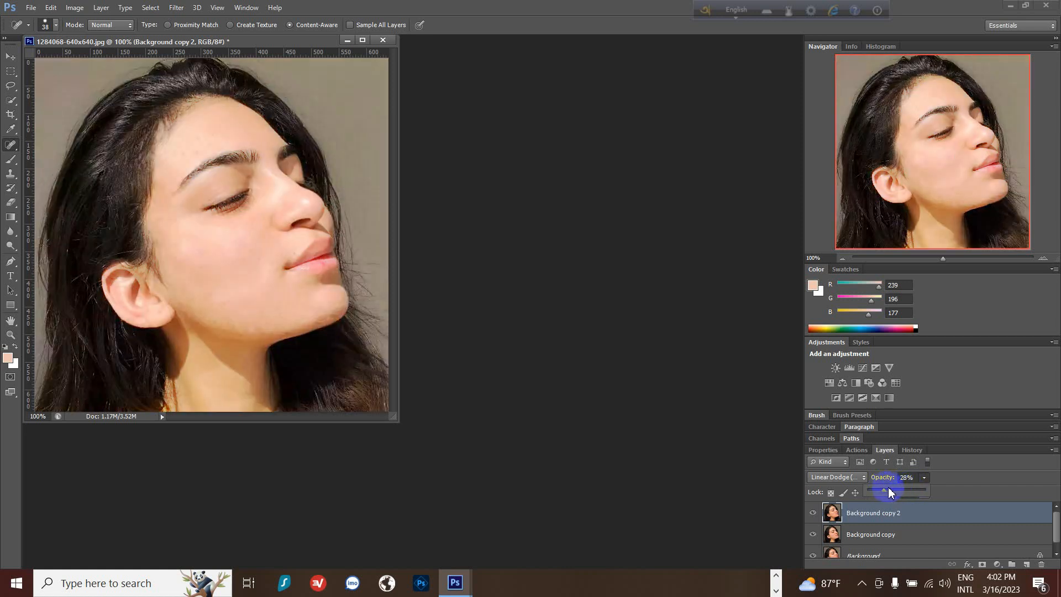
pyautogui.moveTo(884, 488); pyautogui.dragTo(891, 489)
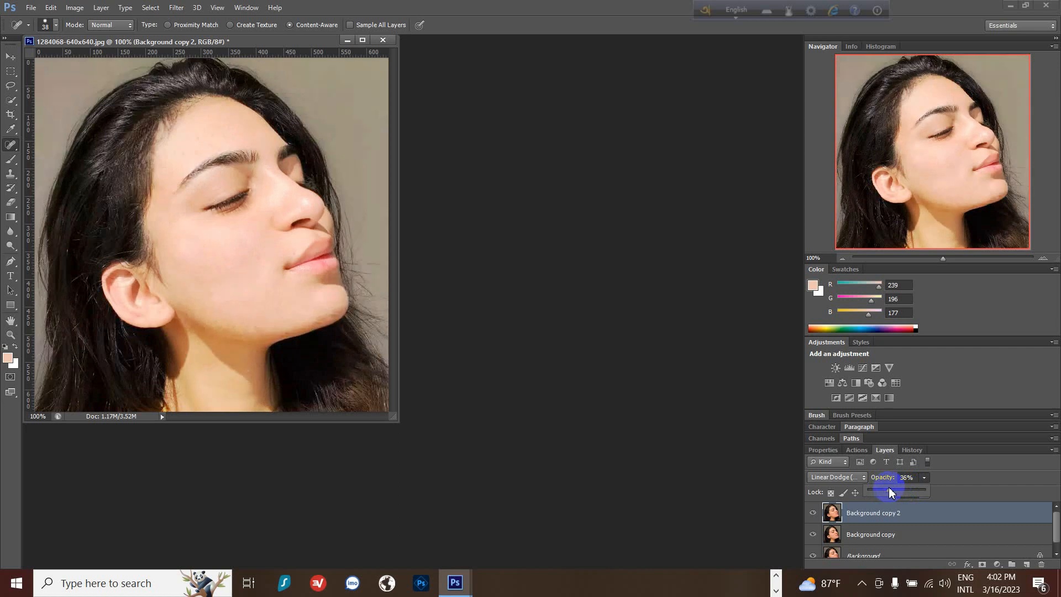
pyautogui.click(924, 493)
pyautogui.moveTo(925, 508); pyautogui.dragTo(895, 505)
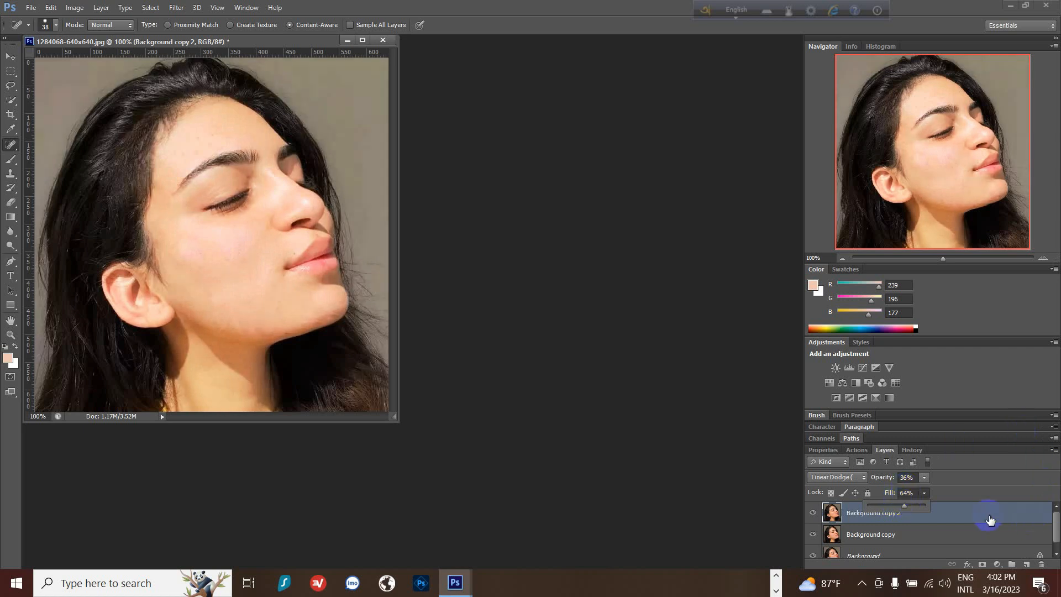
pyautogui.click(996, 484)
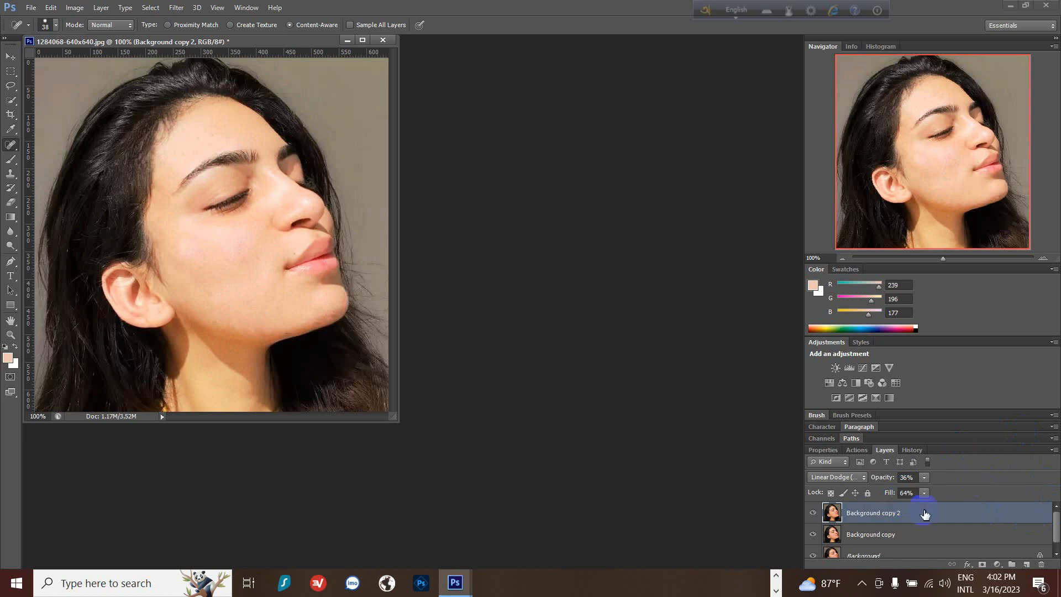
# Step: Toggle the top Linear Dodge layer's visibility to compare the portrait with and without the brightening, leaving the layer shown
pyautogui.click(813, 514)
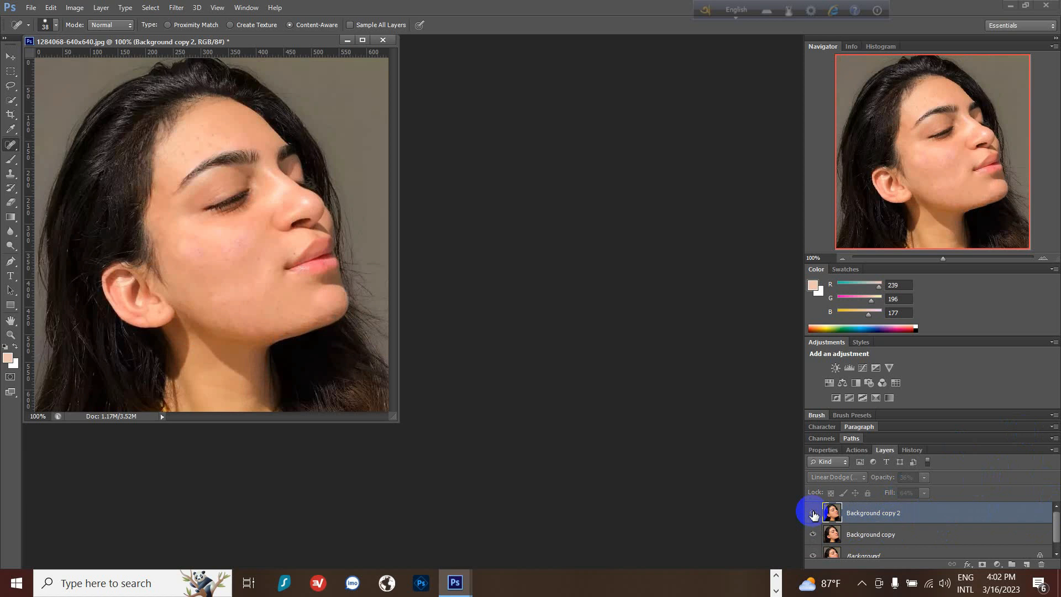
pyautogui.click(813, 514)
pyautogui.click(813, 513)
pyautogui.scroll(-1, 870, 517)
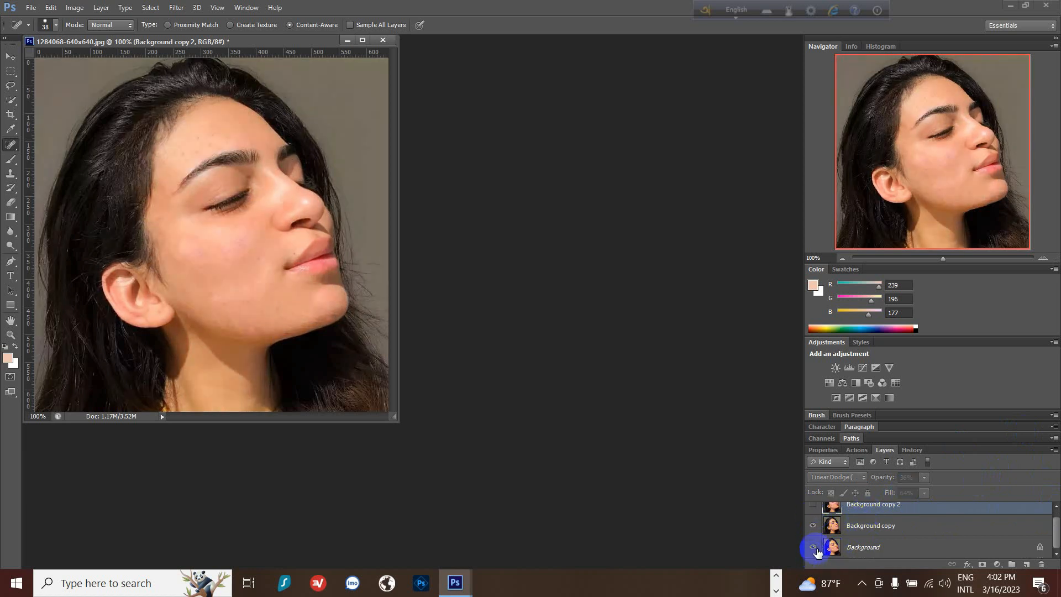
pyautogui.scroll(1, 811, 533)
pyautogui.click(813, 514)
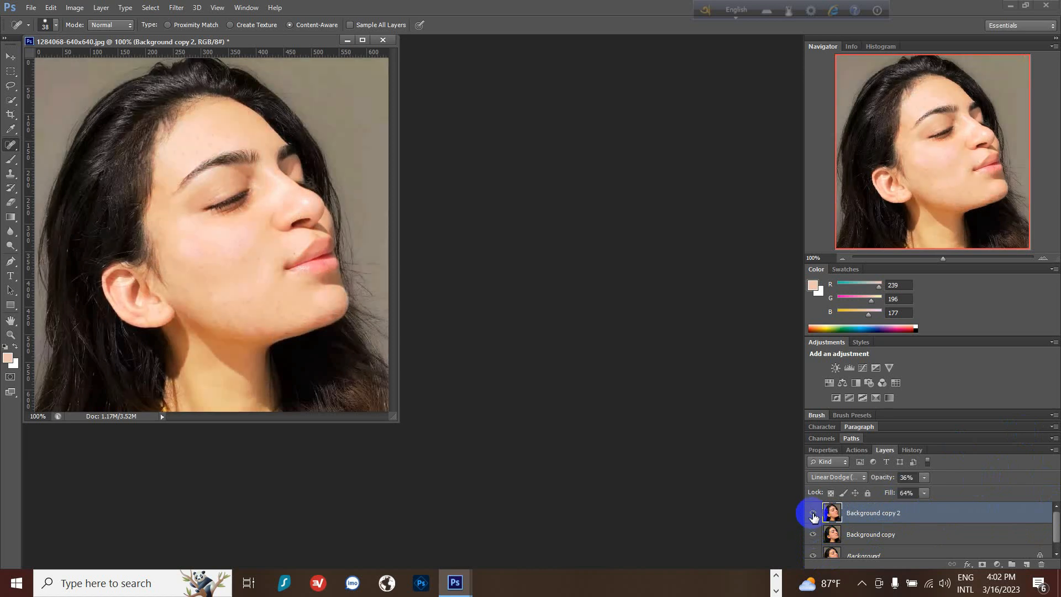
# Step: Toggle the retouched Background copy layer's visibility repeatedly to compare the skin before and after healing, leaving the layer shown
pyautogui.scroll(-1, 918, 517)
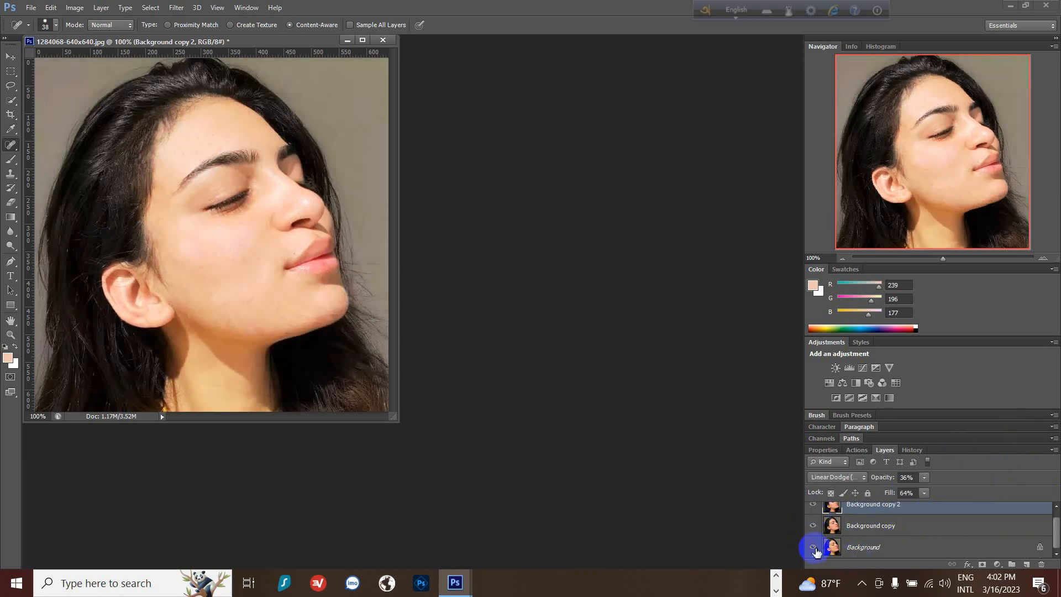
pyautogui.click(813, 547)
pyautogui.click(814, 526)
pyautogui.click(813, 526)
pyautogui.click(814, 527)
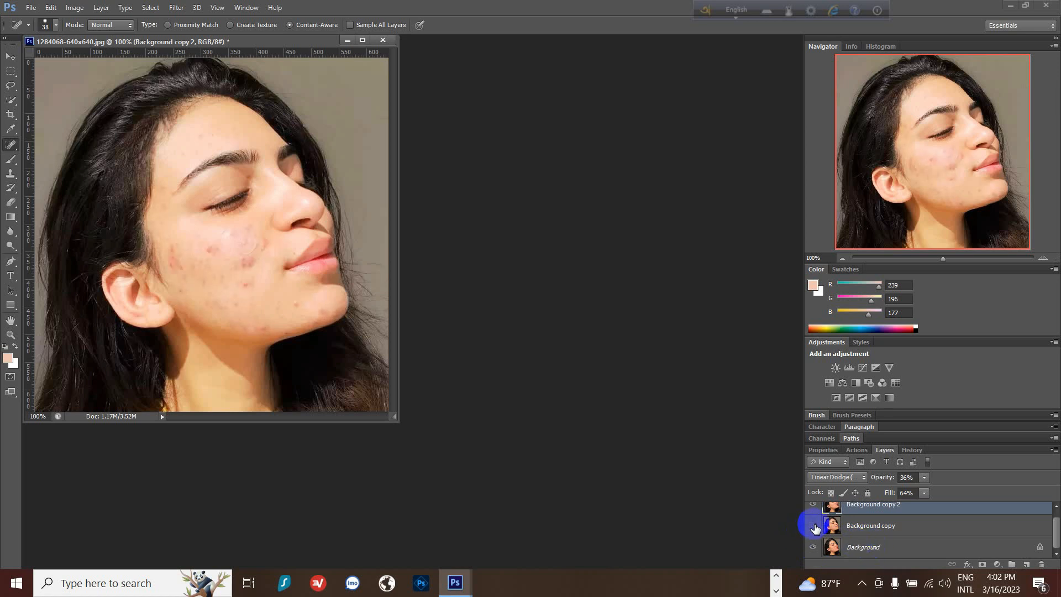
pyautogui.click(814, 527)
pyautogui.click(813, 526)
pyautogui.click(814, 526)
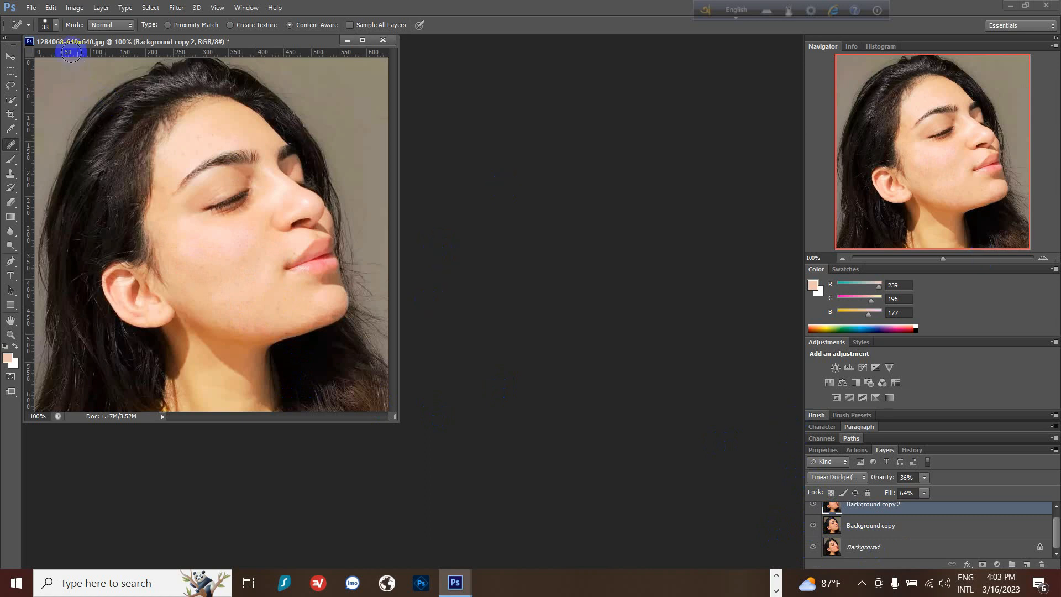
pyautogui.click(30, 7)
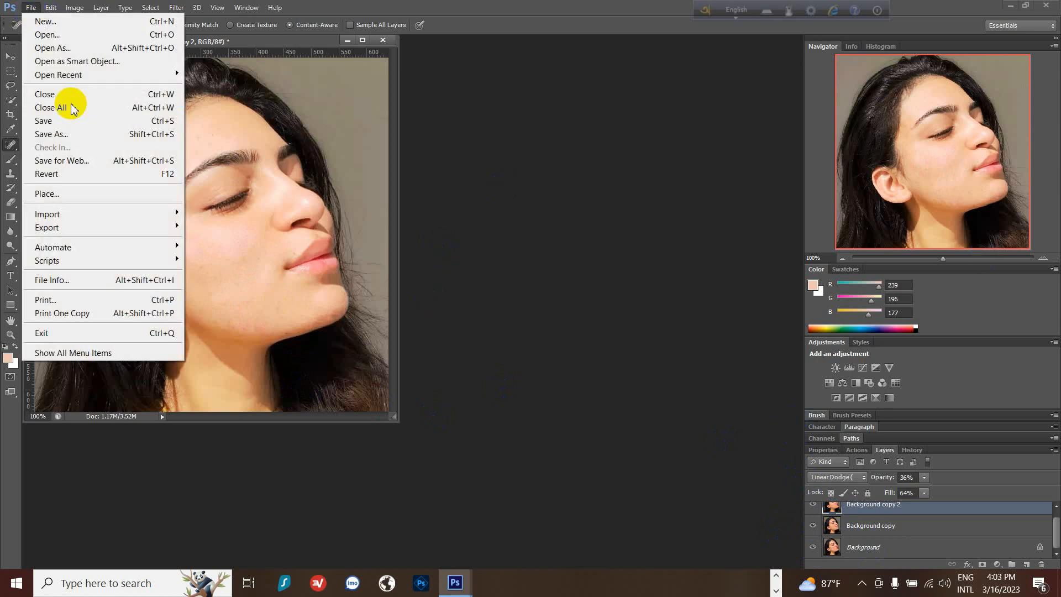
pyautogui.click(63, 134)
pyautogui.click(553, 349)
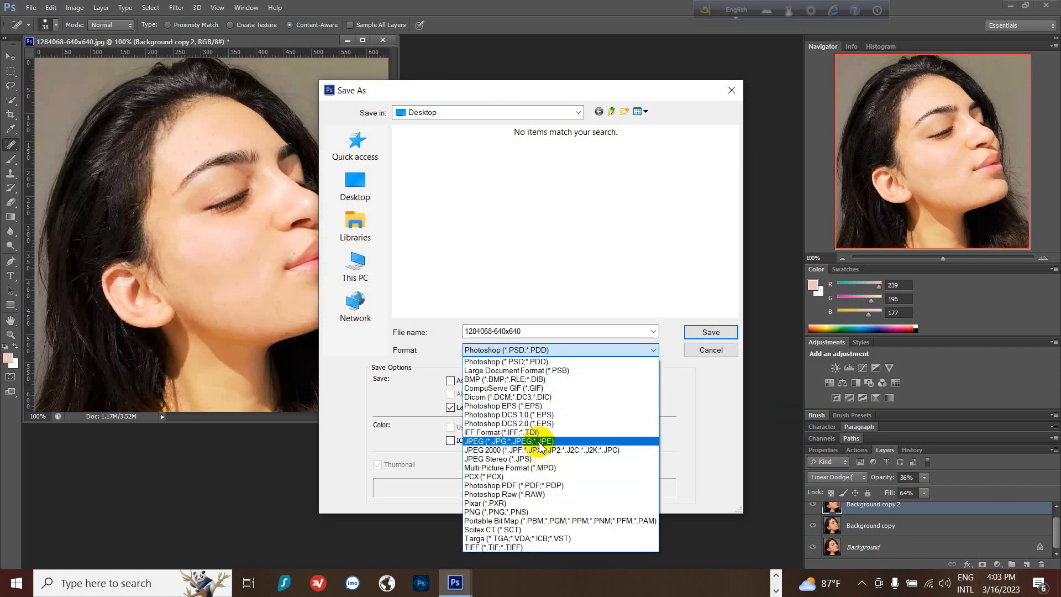
pyautogui.click(540, 441)
pyautogui.click(356, 185)
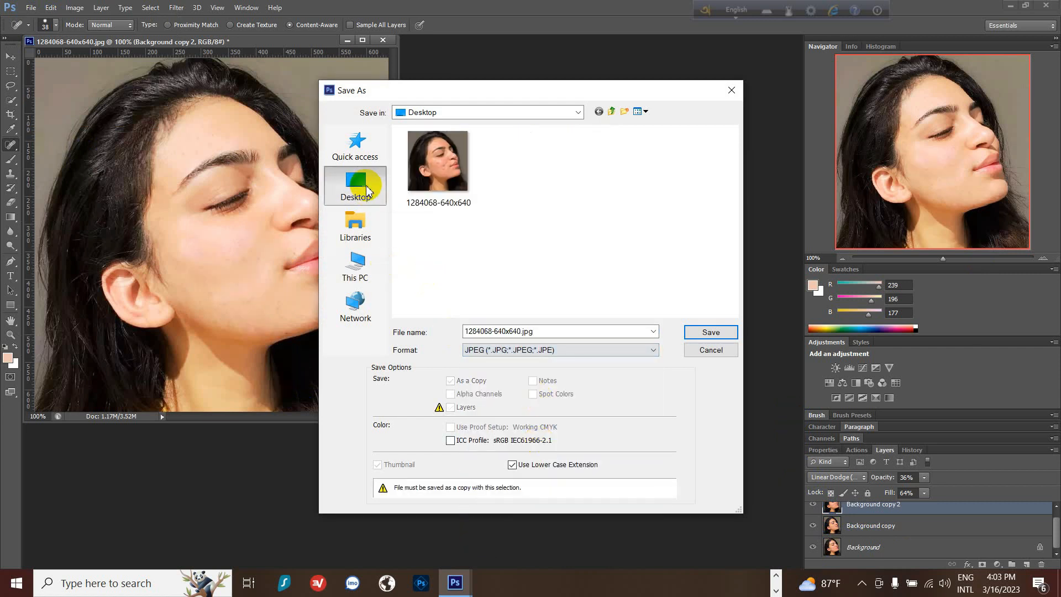
pyautogui.click(725, 334)
pyautogui.click(517, 221)
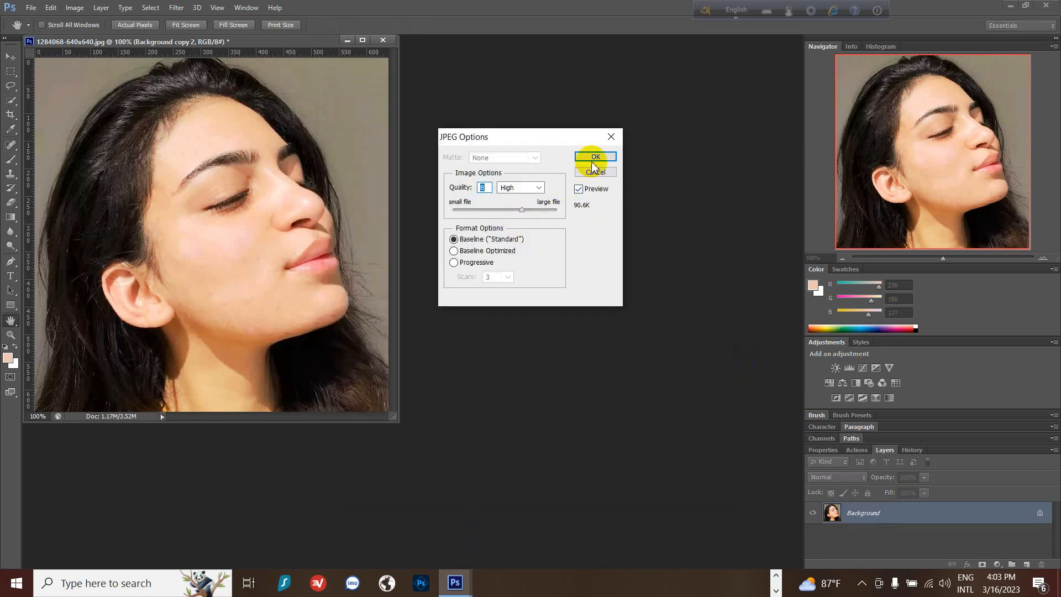
pyautogui.click(591, 160)
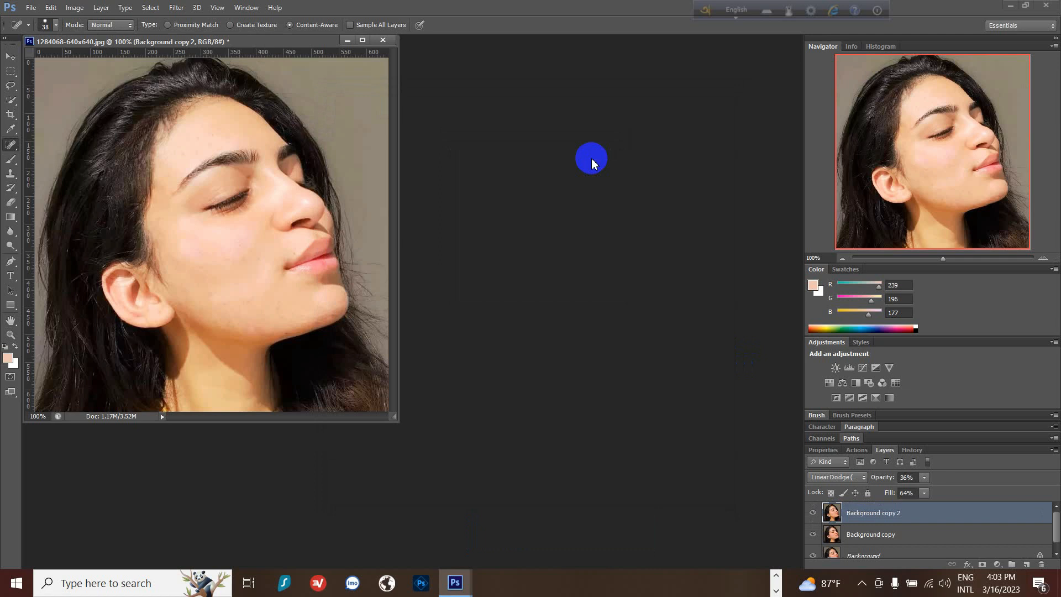